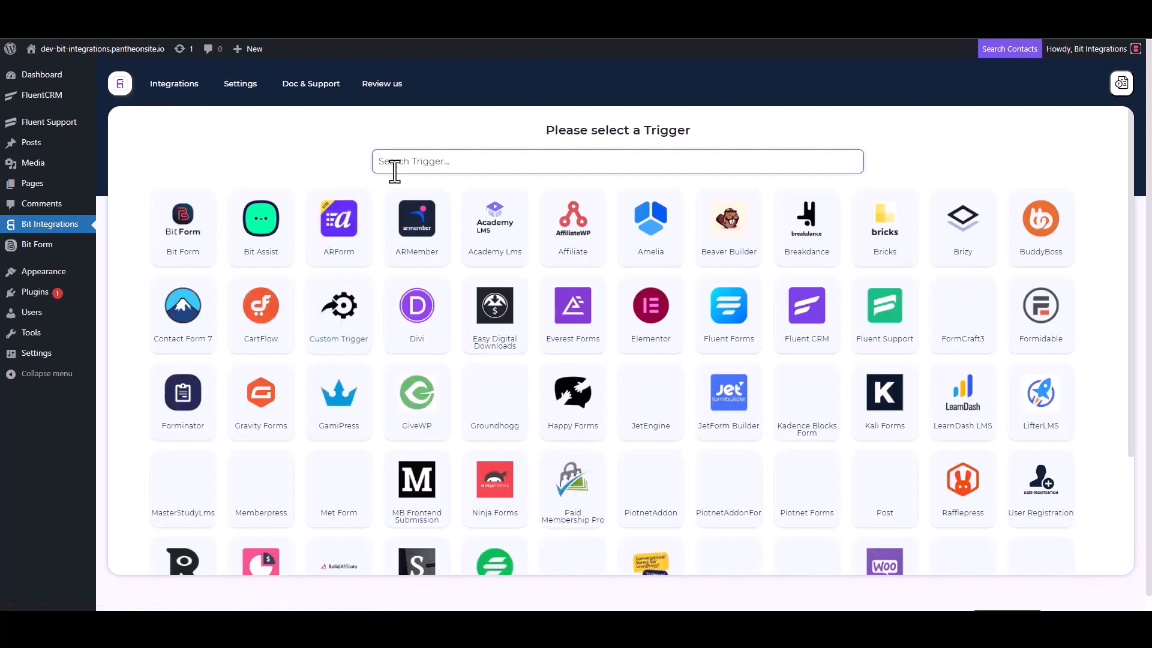
# - Choose Fluent Support as the trigger, copy its webhook URL, and start fetching test data
pyautogui.click(891, 334)
pyautogui.click(820, 289)
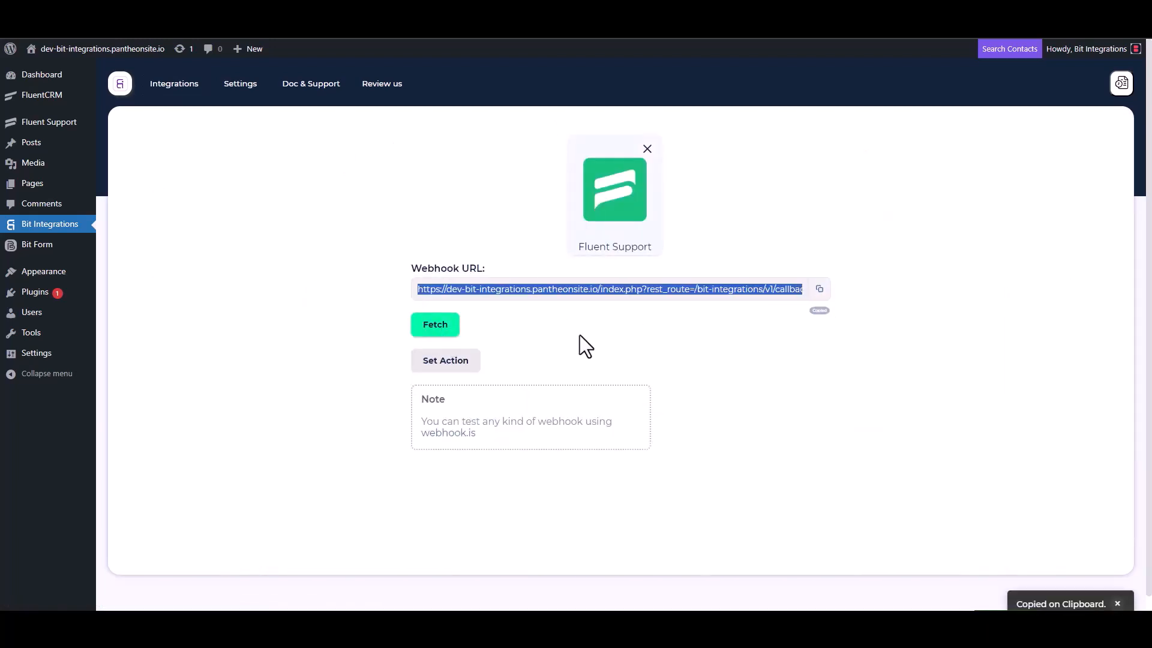
pyautogui.click(435, 326)
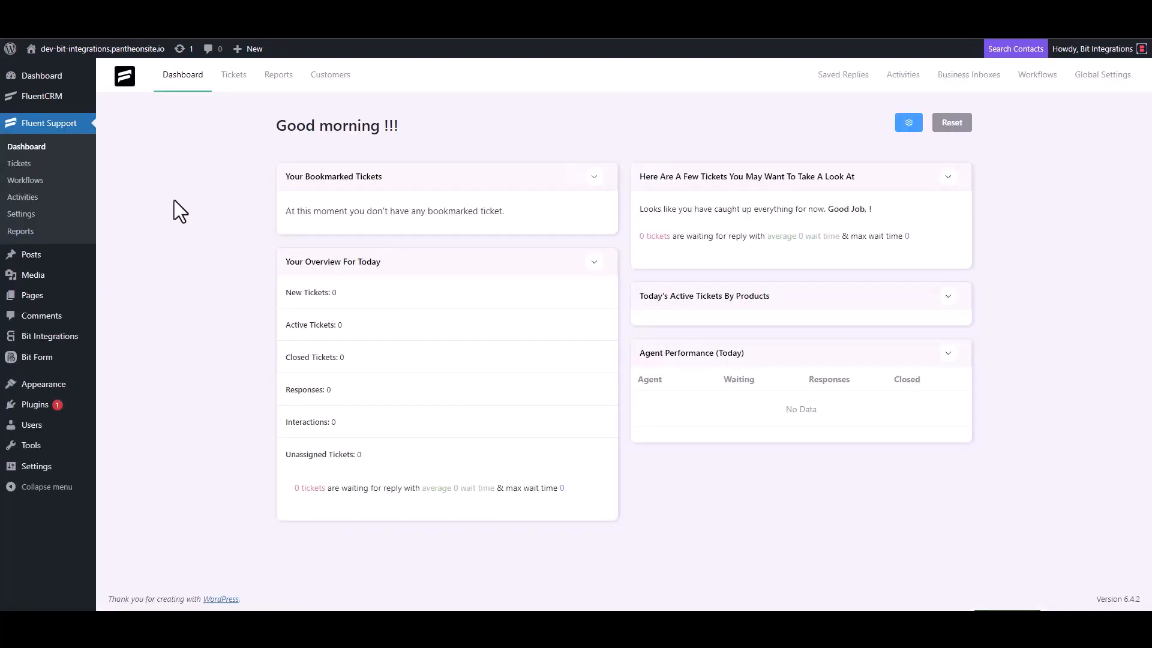
# - Create an automatic Fluent Support workflow named 'Bit Integrations' and open its editor
pyautogui.click(41, 181)
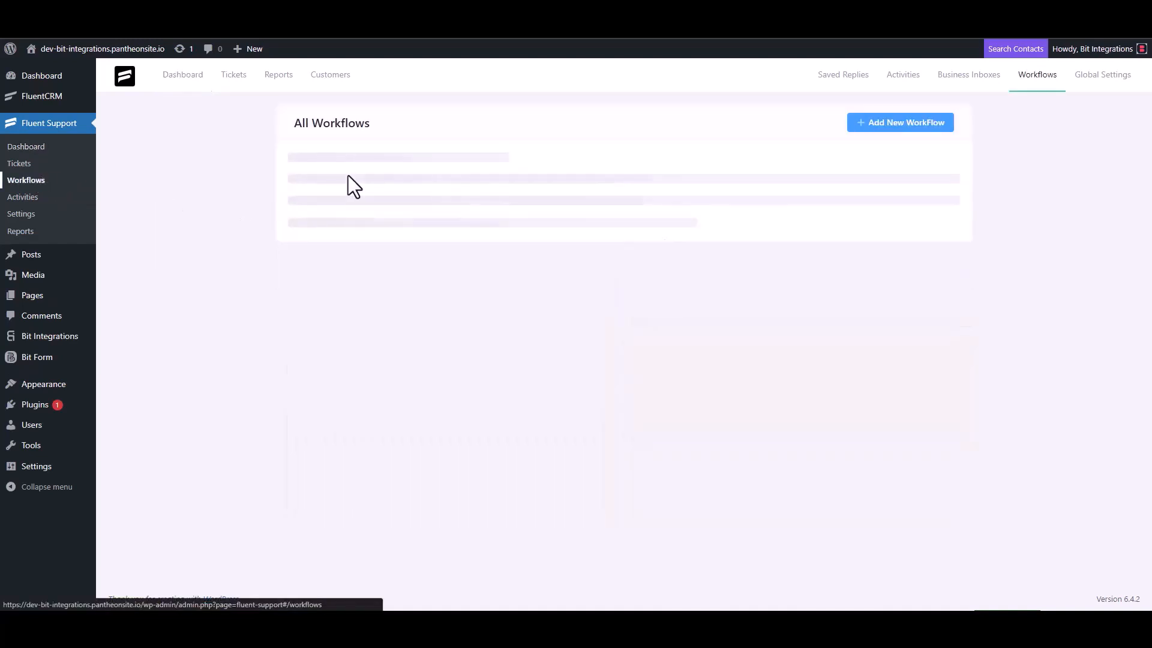
pyautogui.click(883, 124)
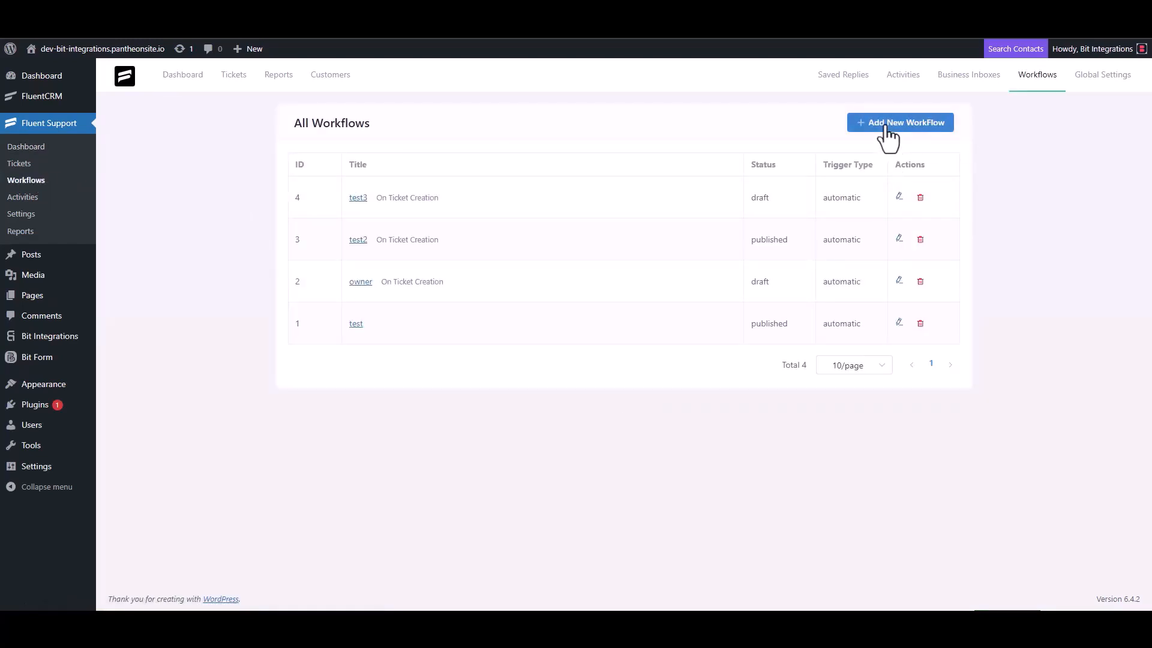
pyautogui.click(349, 142)
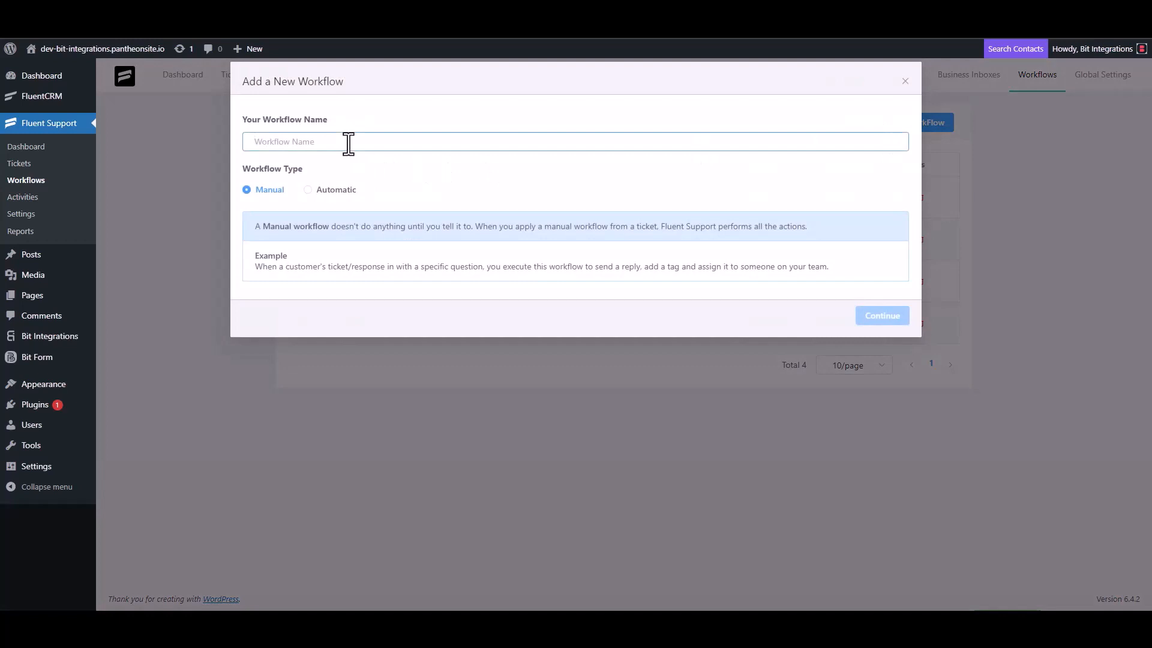
pyautogui.write('Bit')
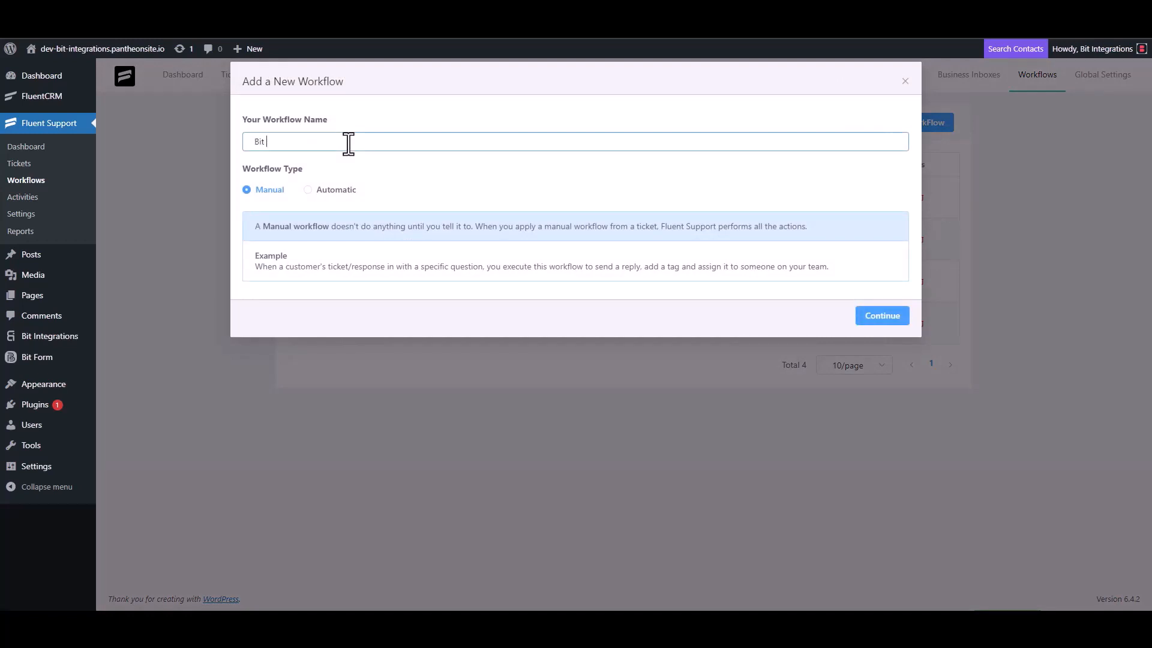
pyautogui.write(' Integrations')
pyautogui.click(323, 190)
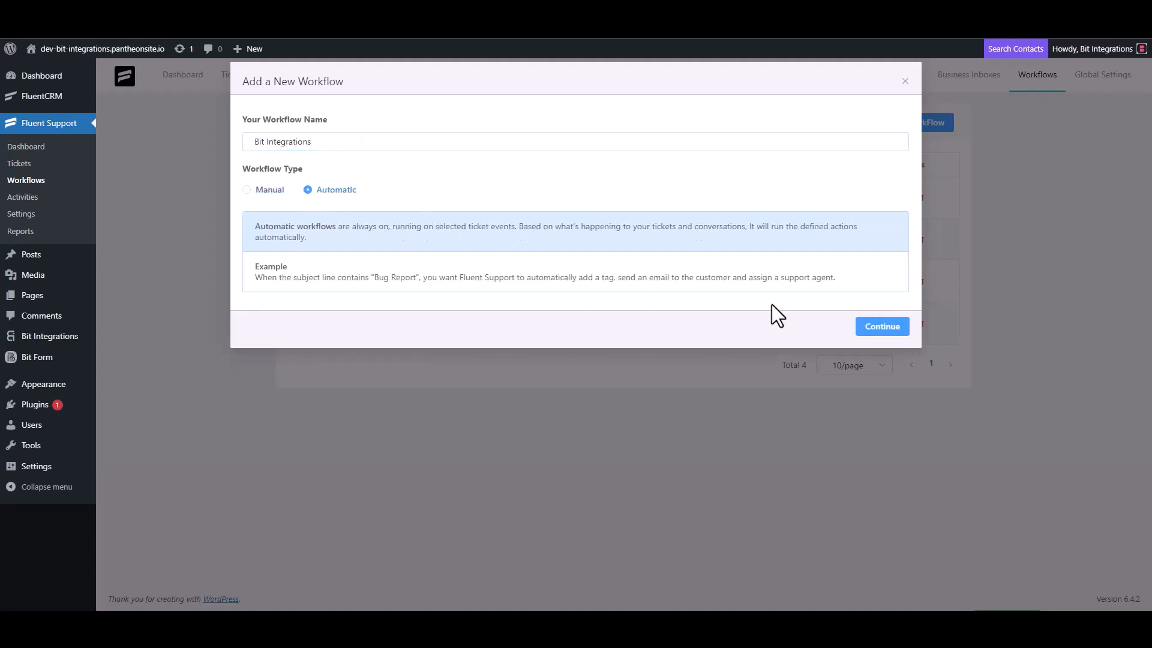
pyautogui.click(881, 327)
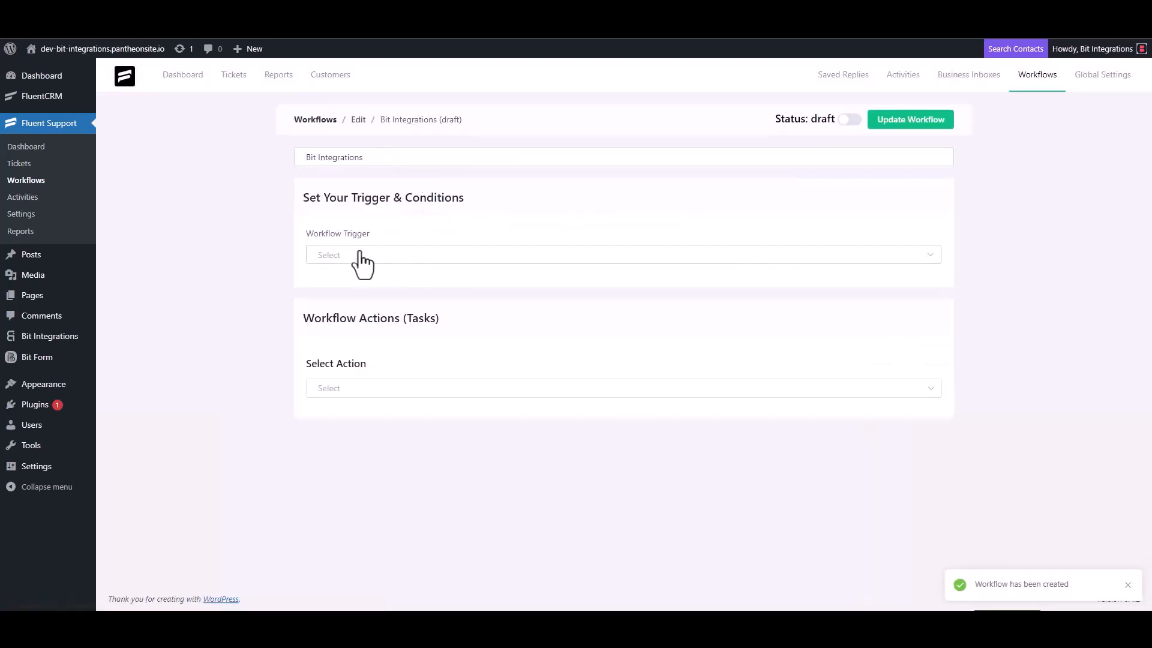
# - Make the workflow fire On Ticket Creation and add an outgoing webhook to the pasted URL
pyautogui.click(359, 255)
pyautogui.click(354, 287)
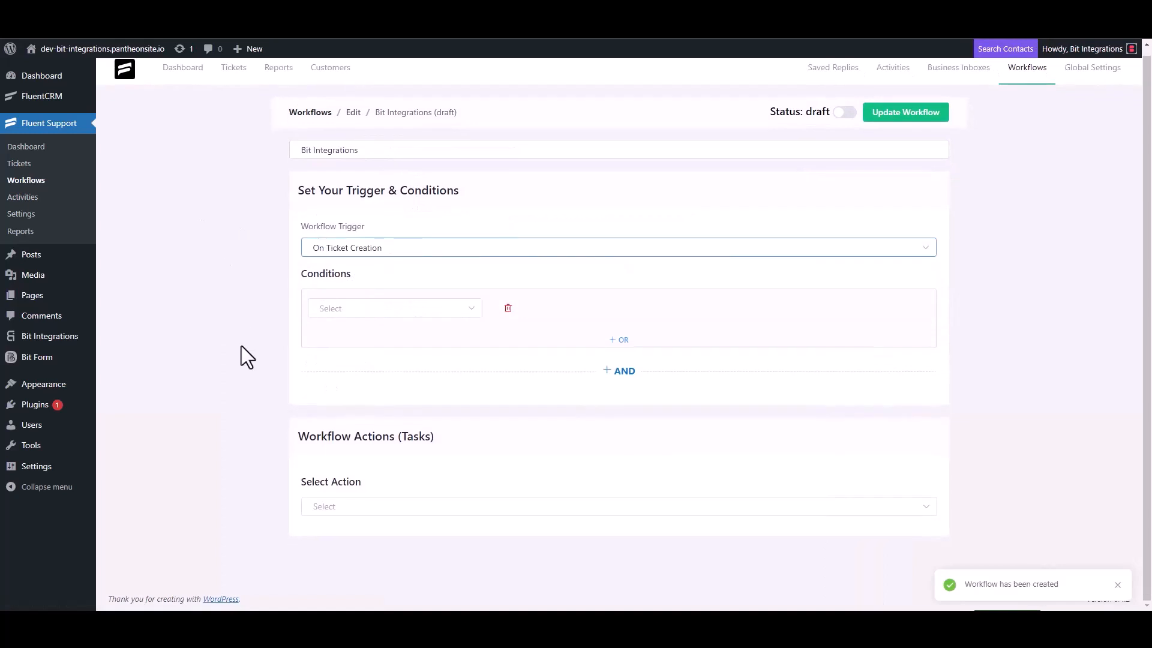
pyautogui.click(333, 504)
pyautogui.scroll(-3, 353, 420)
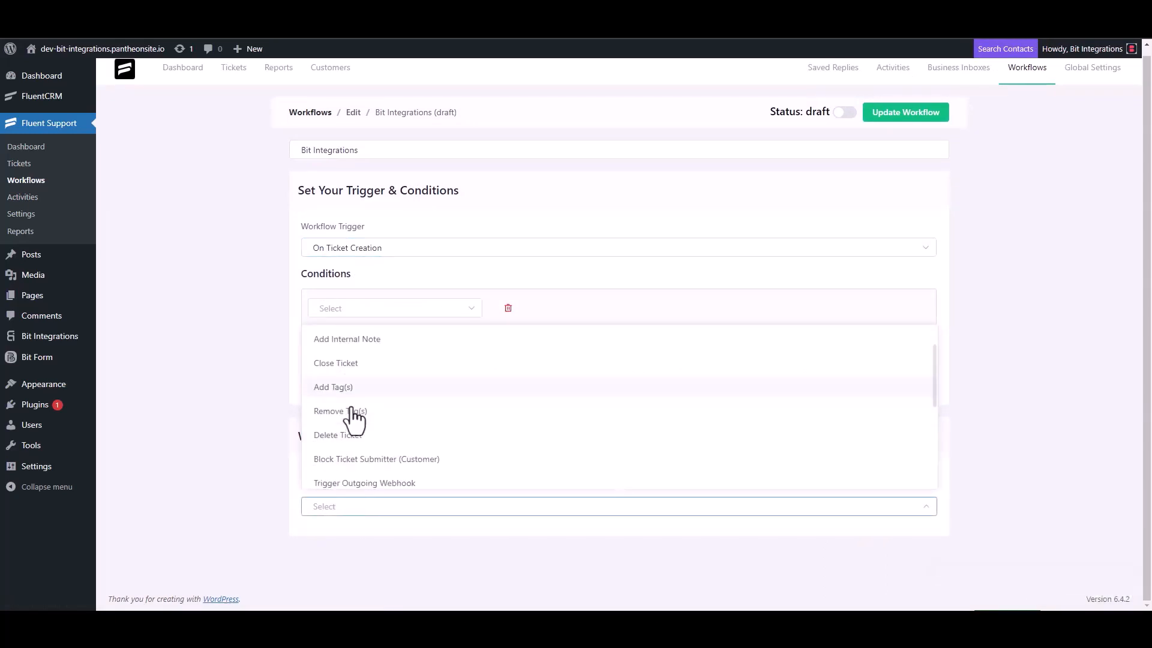
pyautogui.click(390, 340)
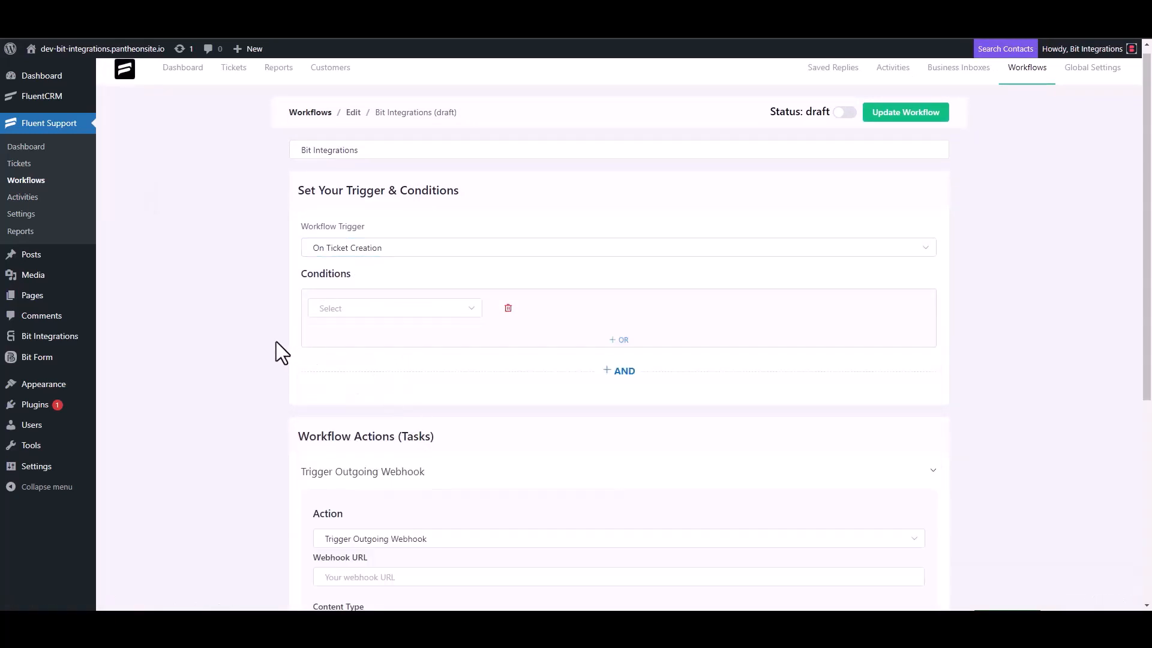
pyautogui.scroll(-4, 276, 341)
pyautogui.click(390, 341)
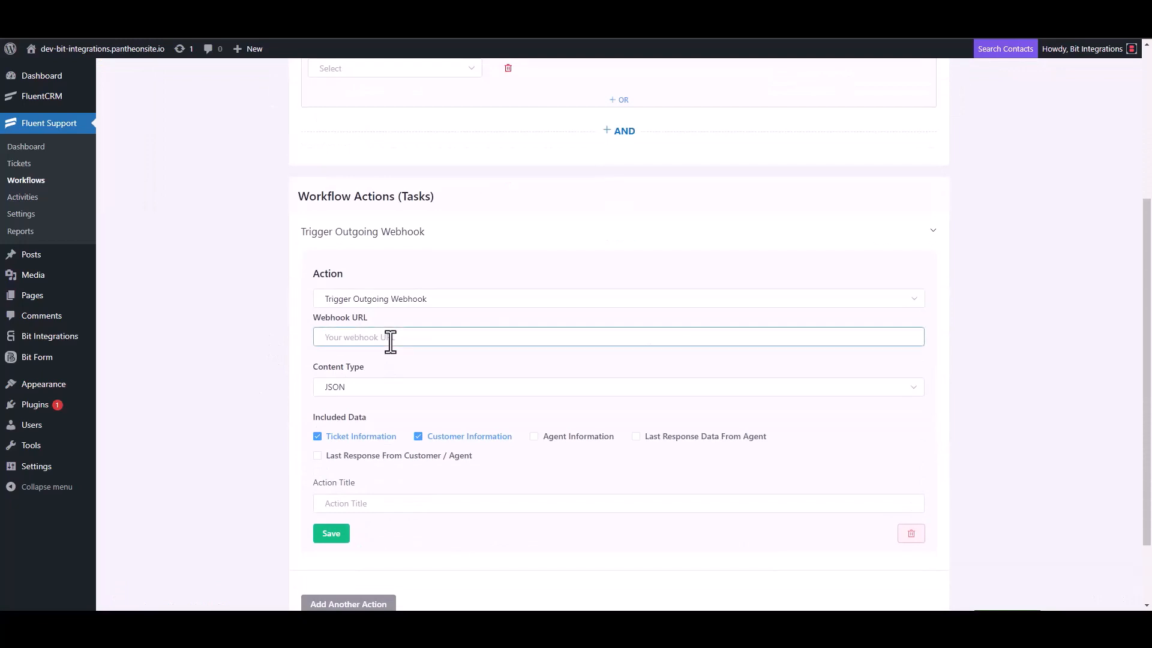
pyautogui.hotkey('ctrl', 'v')
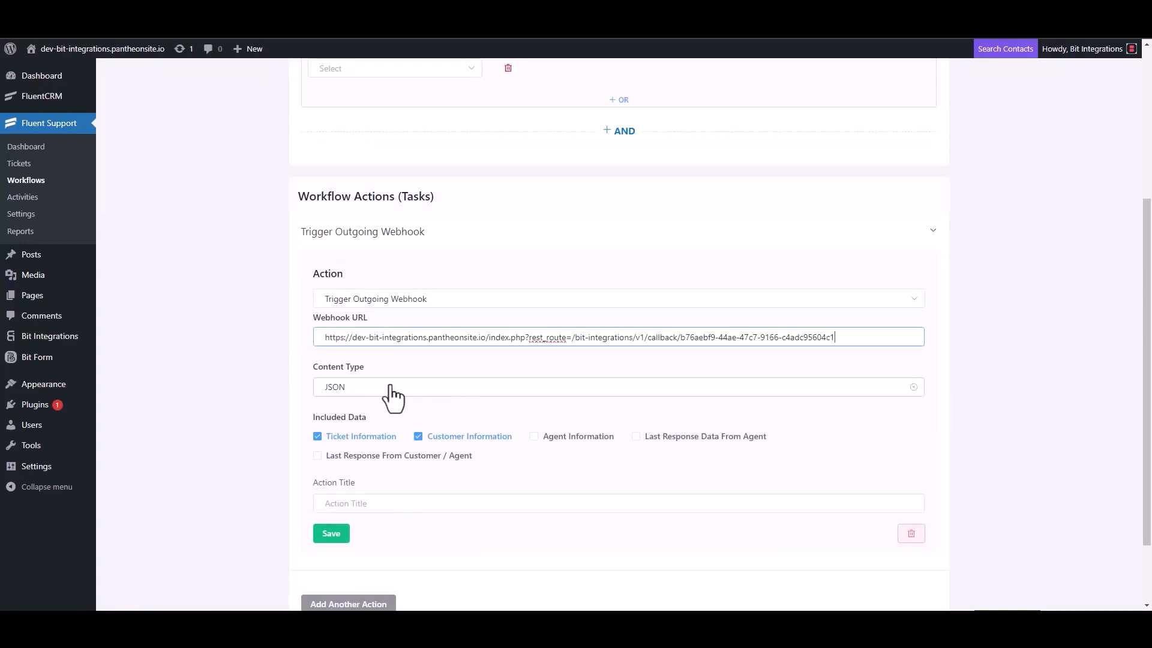
# - Title the webhook action 'Bit Integrations', save it, and publish the workflow
pyautogui.scroll(-2, 394, 394)
pyautogui.click(360, 418)
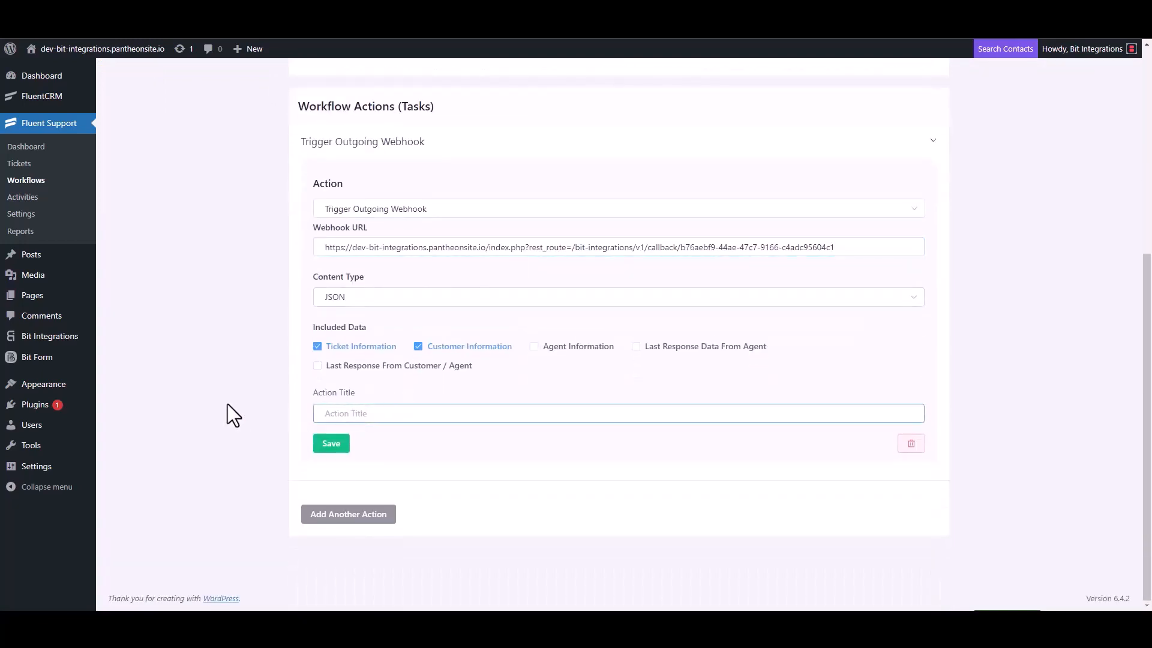
pyautogui.write('Bit Integrations')
pyautogui.click(330, 445)
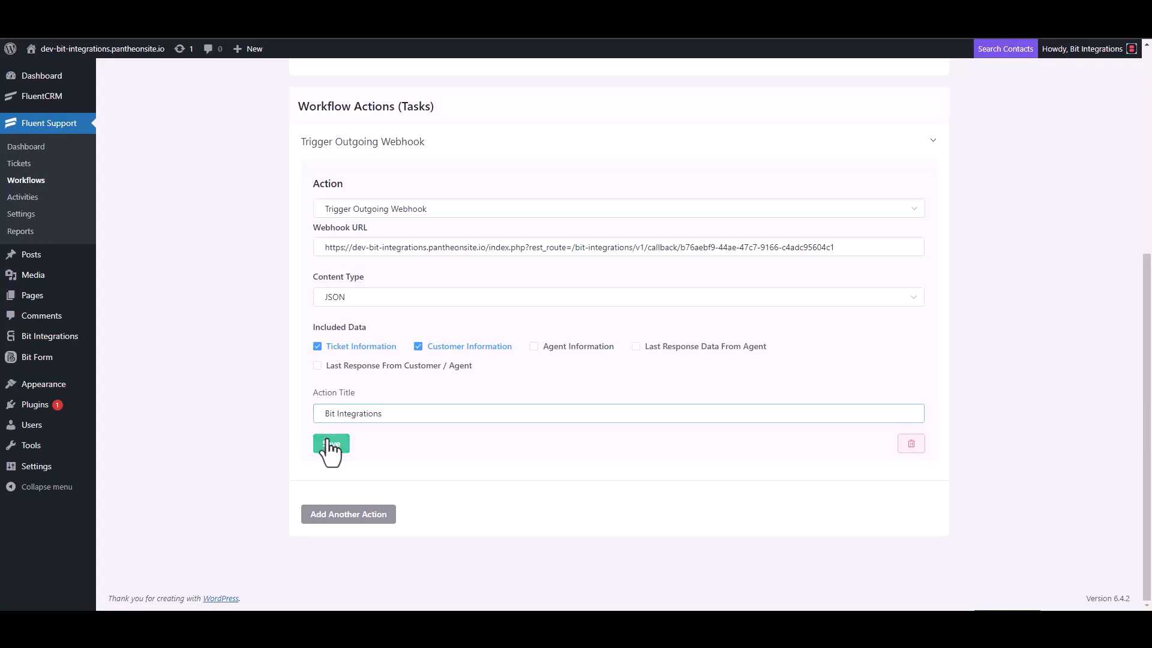
pyautogui.click(845, 110)
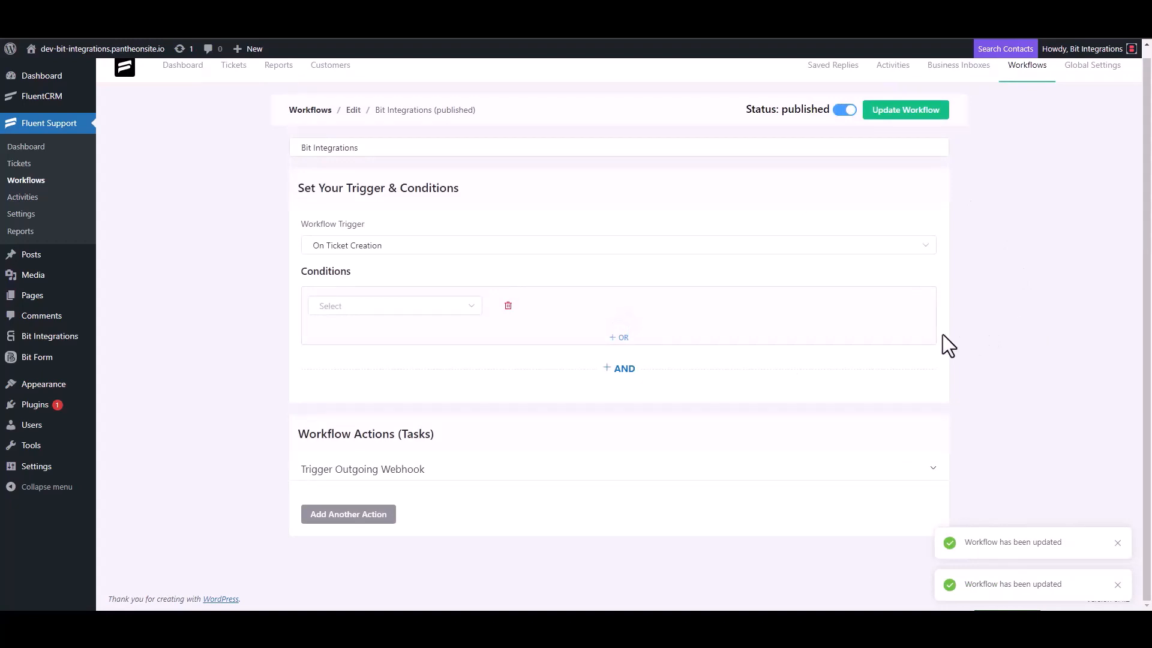
# - Start a new ticket for a newly created contact, entering the contact's first name and e-mail
pyautogui.click(28, 168)
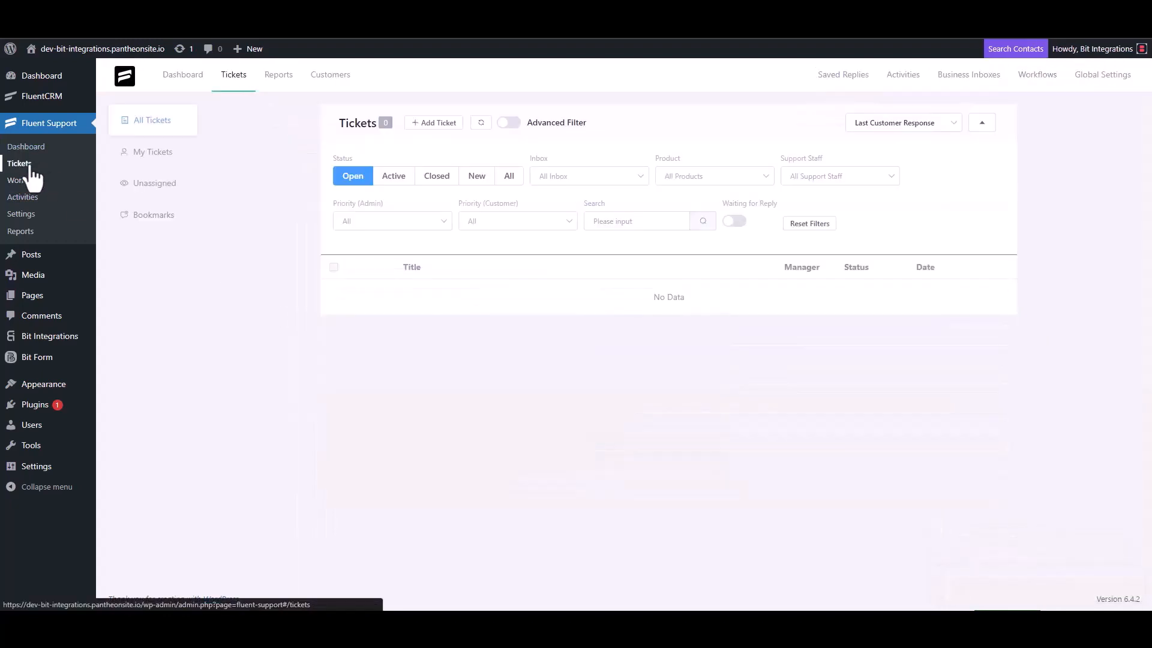
pyautogui.click(432, 124)
pyautogui.click(472, 151)
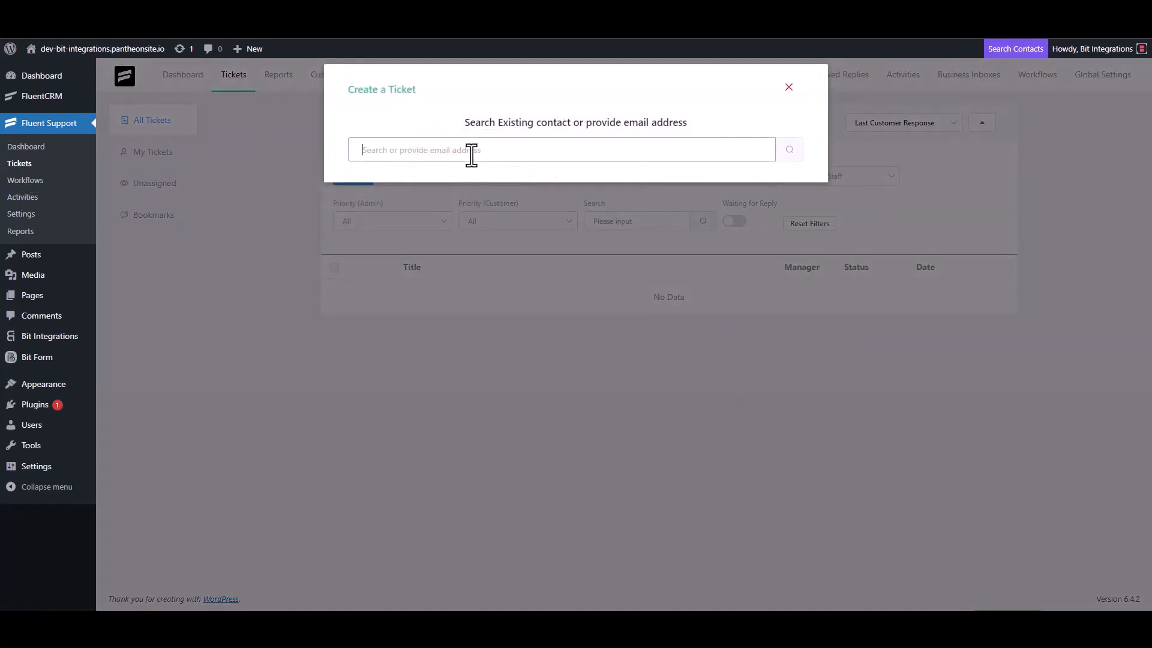
pyautogui.write('test@gmail.com')
pyautogui.click(789, 150)
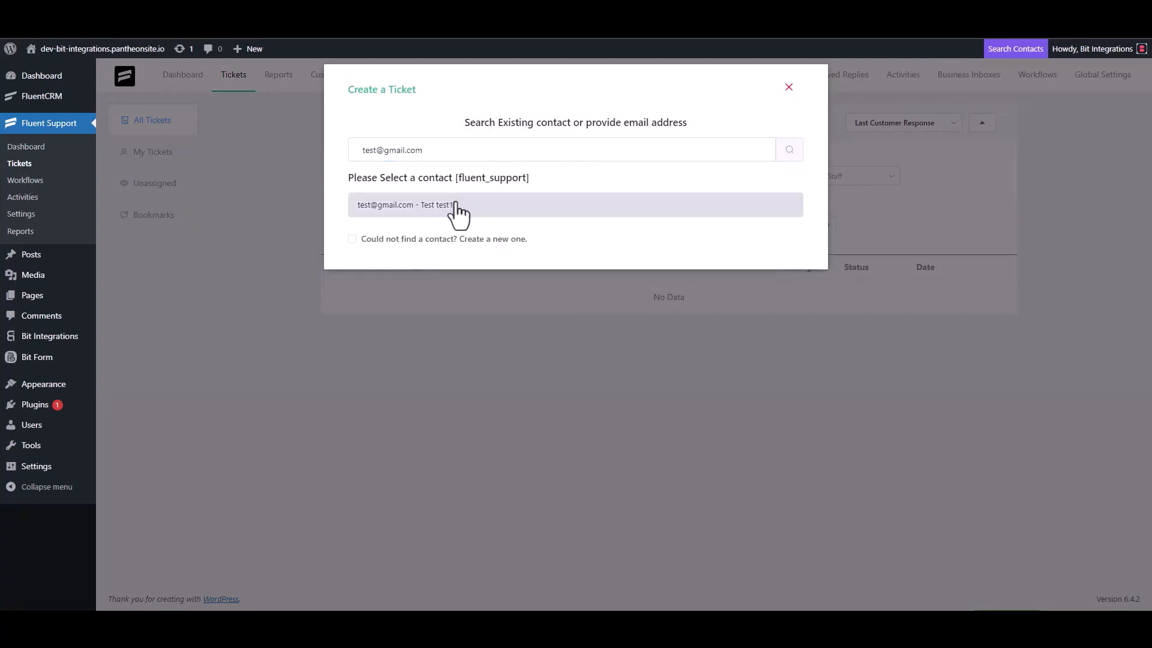
pyautogui.click(408, 239)
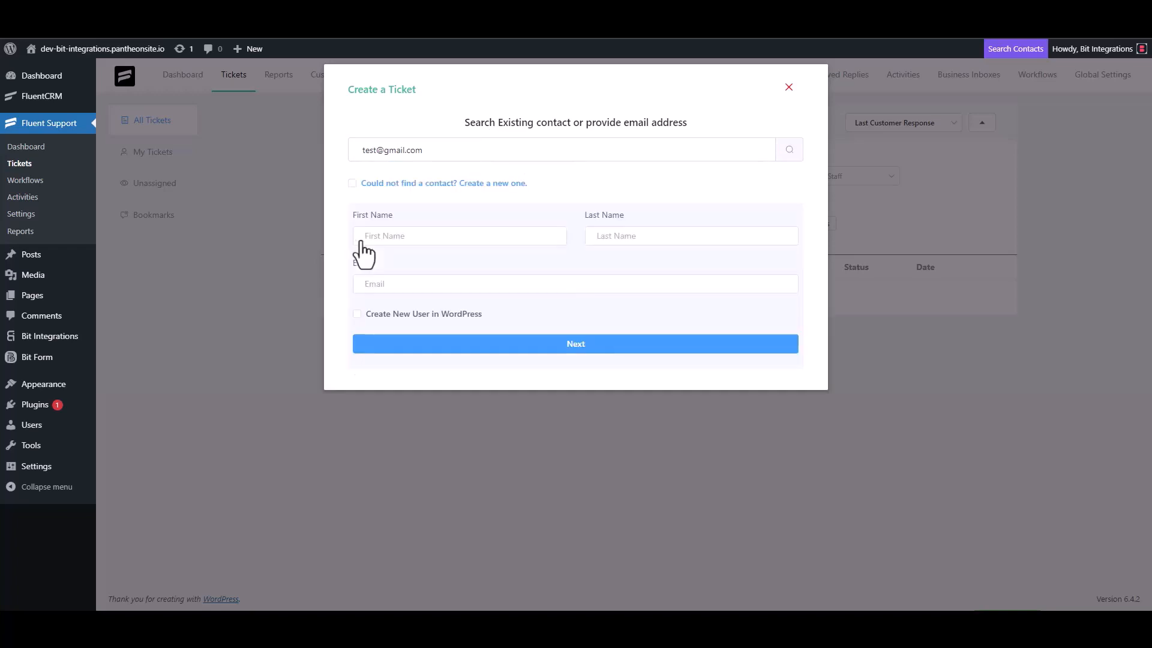
pyautogui.click(402, 240)
pyautogui.write('test3')
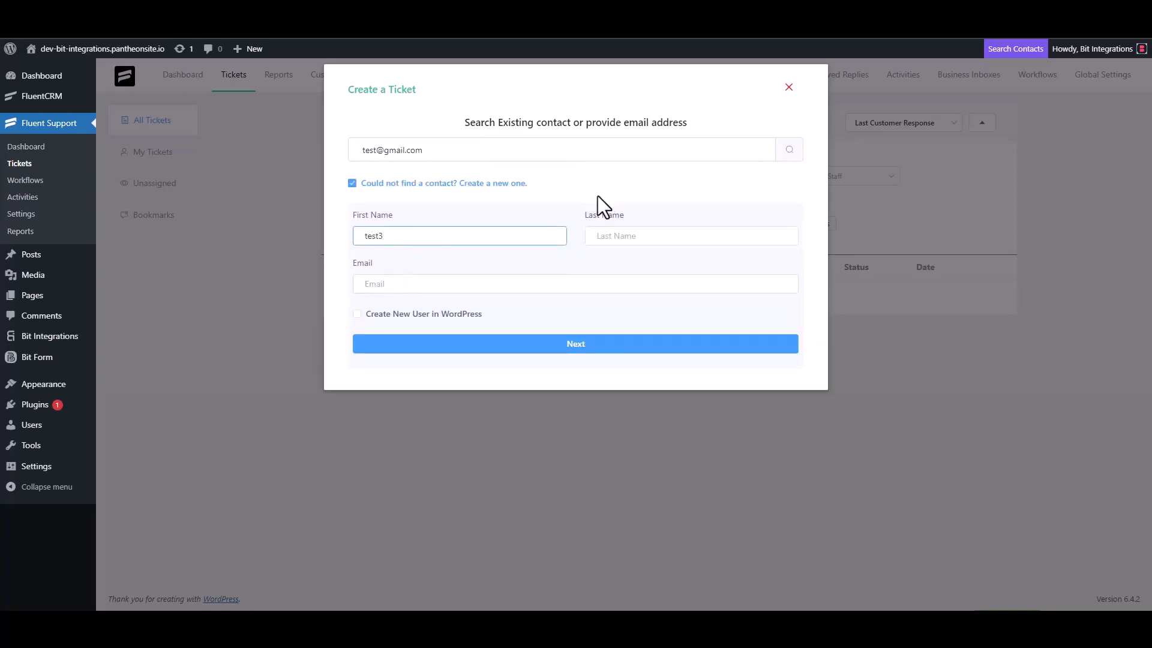
pyautogui.click(408, 284)
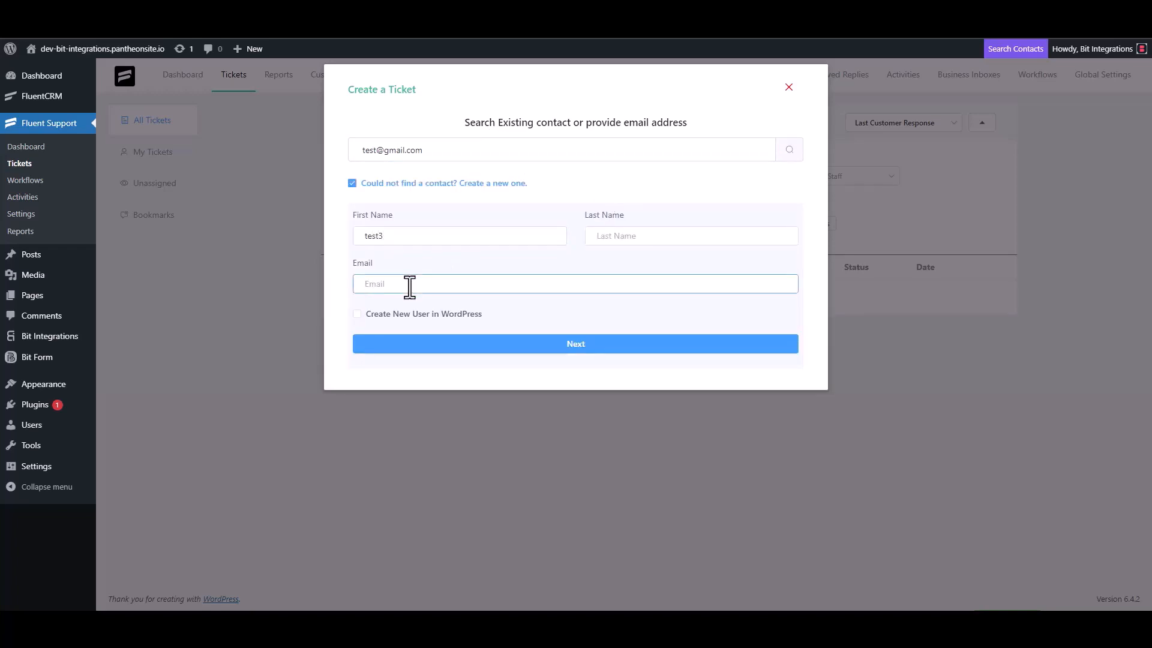
pyautogui.press('BackSpace')
pyautogui.click(588, 344)
# - Submit the ticket with subject 'test' and details 'test'
pyautogui.click(419, 216)
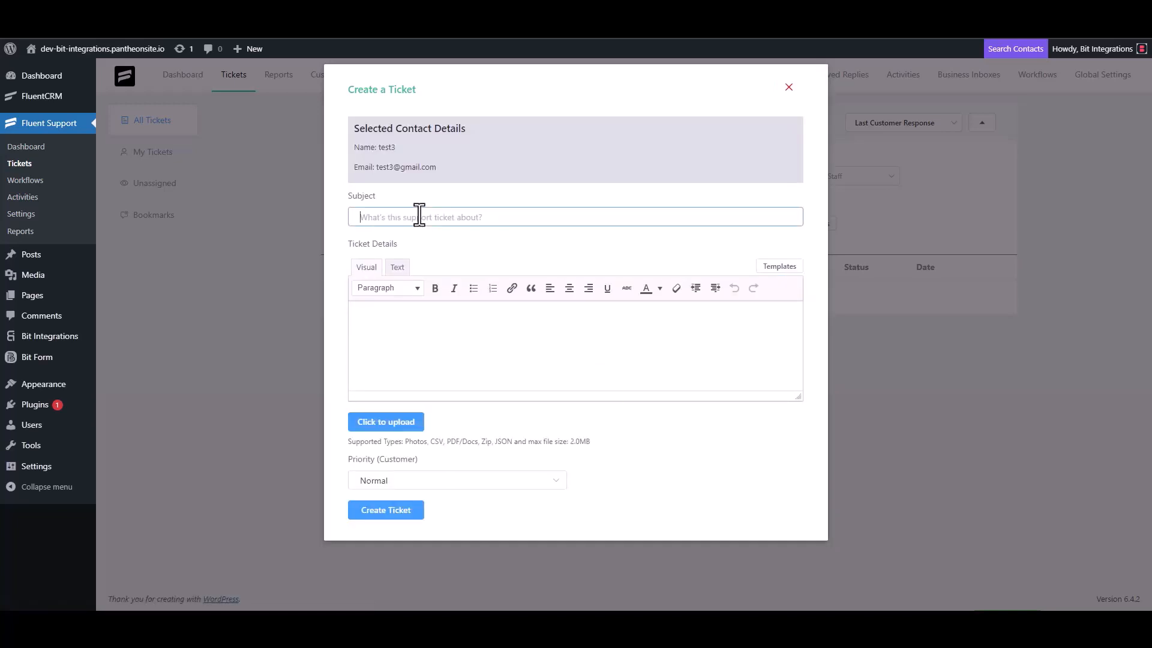
pyautogui.write('test')
pyautogui.click(407, 321)
pyautogui.write('test')
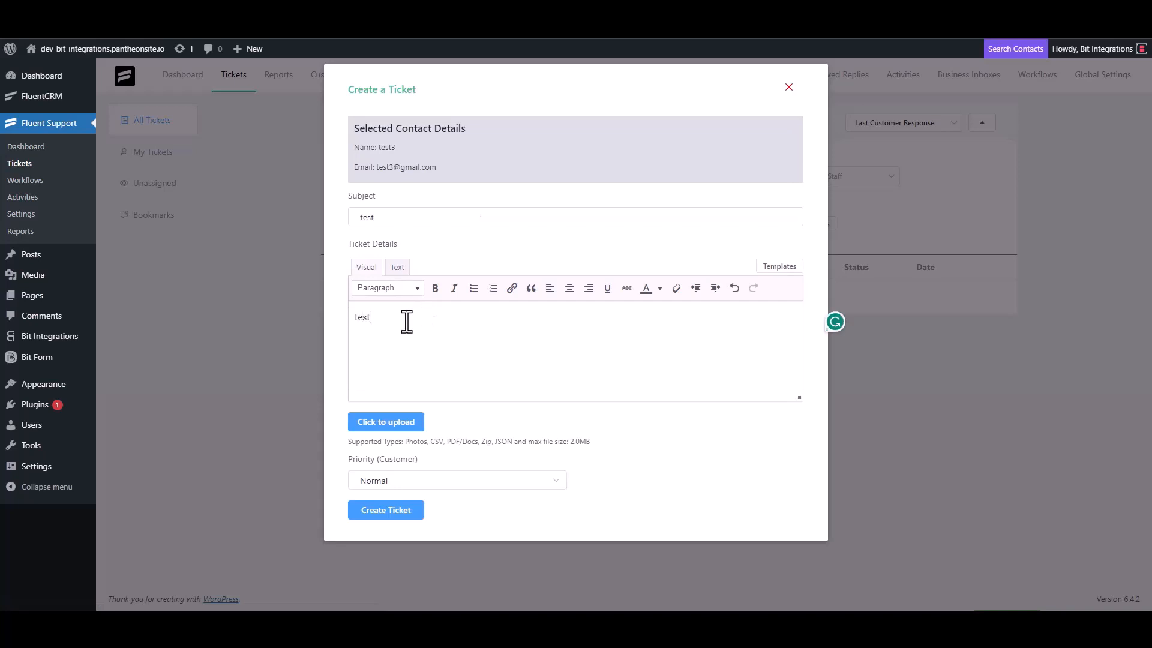
pyautogui.click(390, 509)
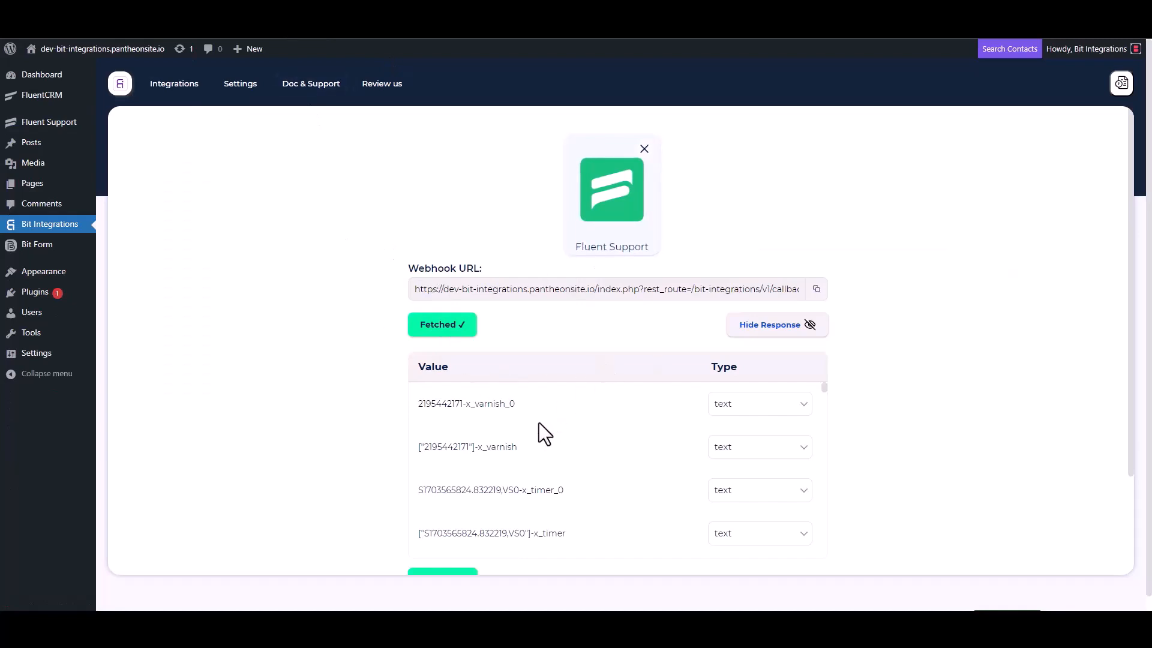
# - Scroll through the fetched ticket response values and their types
pyautogui.scroll(-3, 535, 423)
pyautogui.scroll(-3, 375, 462)
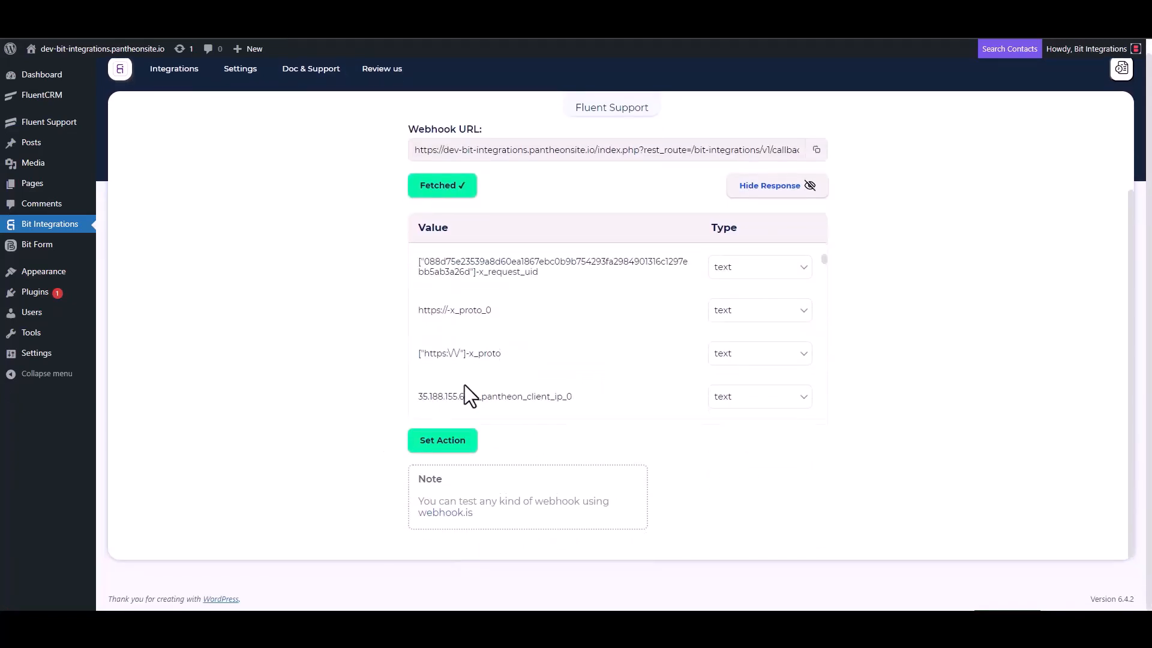
pyautogui.scroll(-5, 534, 327)
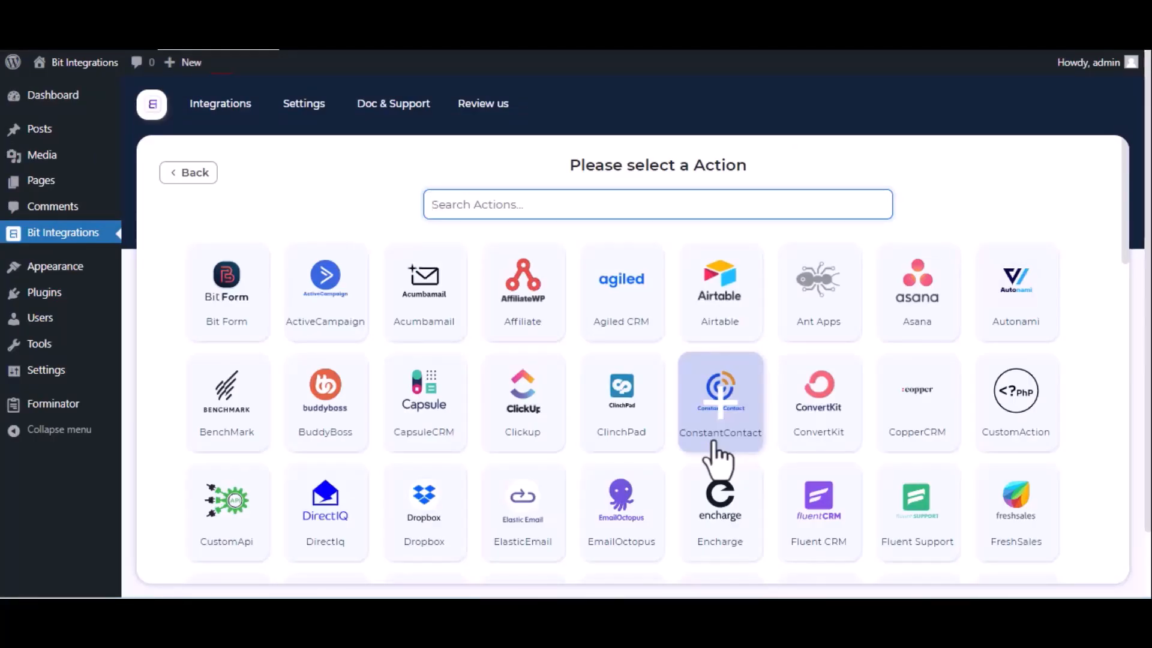
# - Pick Vbout as the action app via search 'vbo' and follow its API Key link
pyautogui.write('vbo')
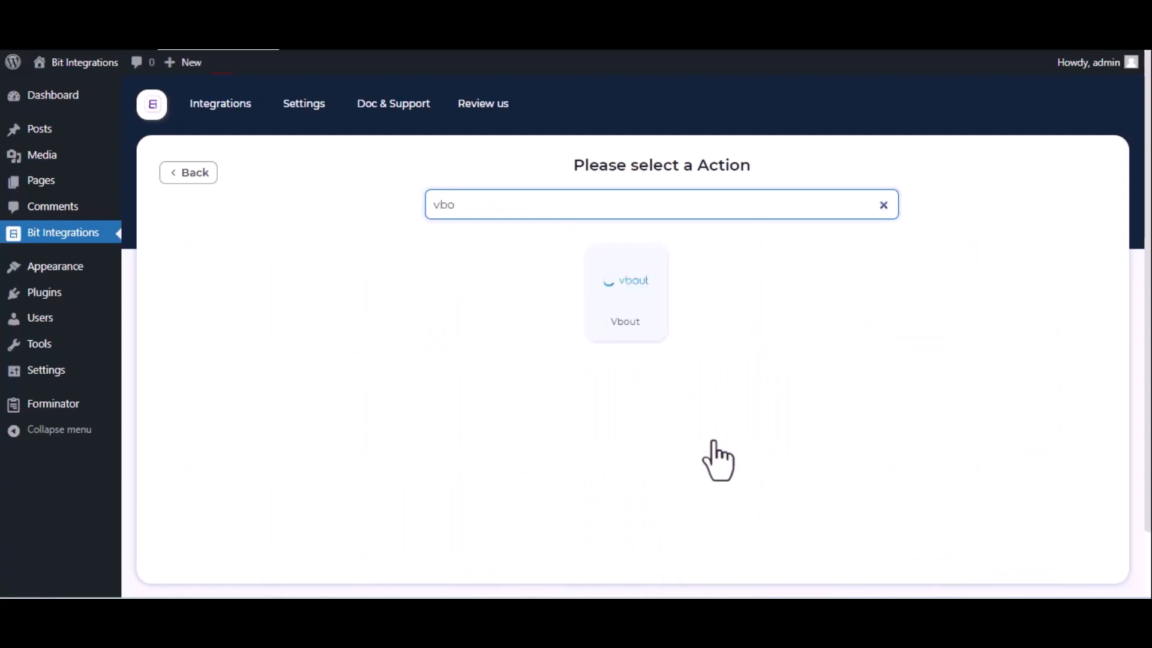
pyautogui.click(632, 301)
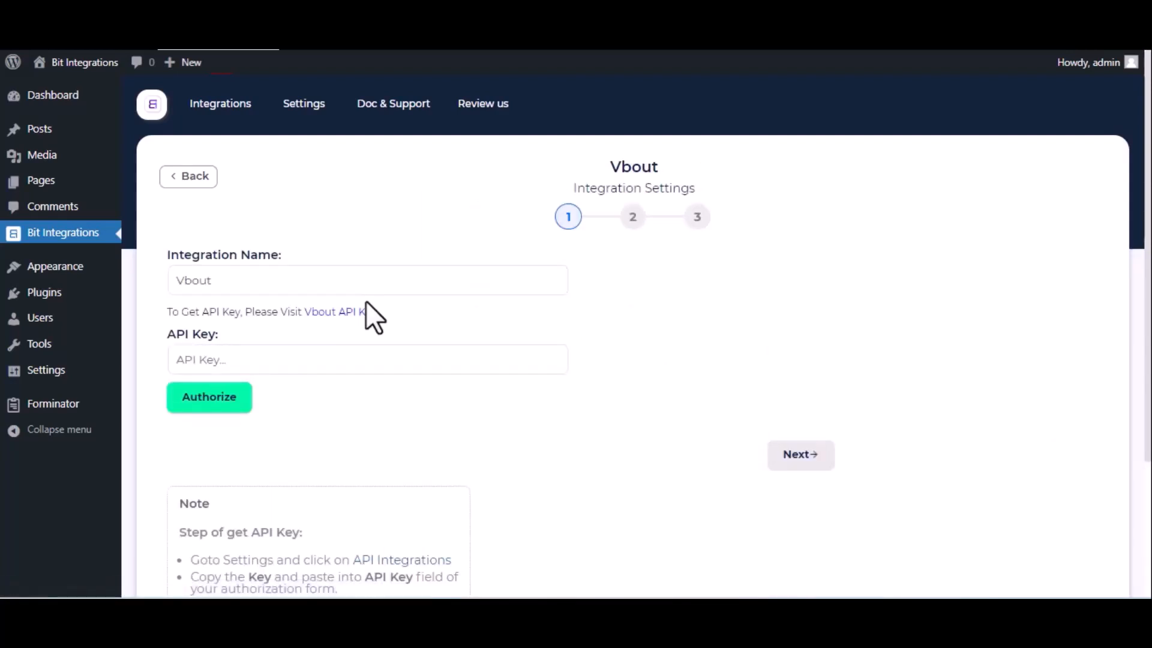
pyautogui.click(187, 273)
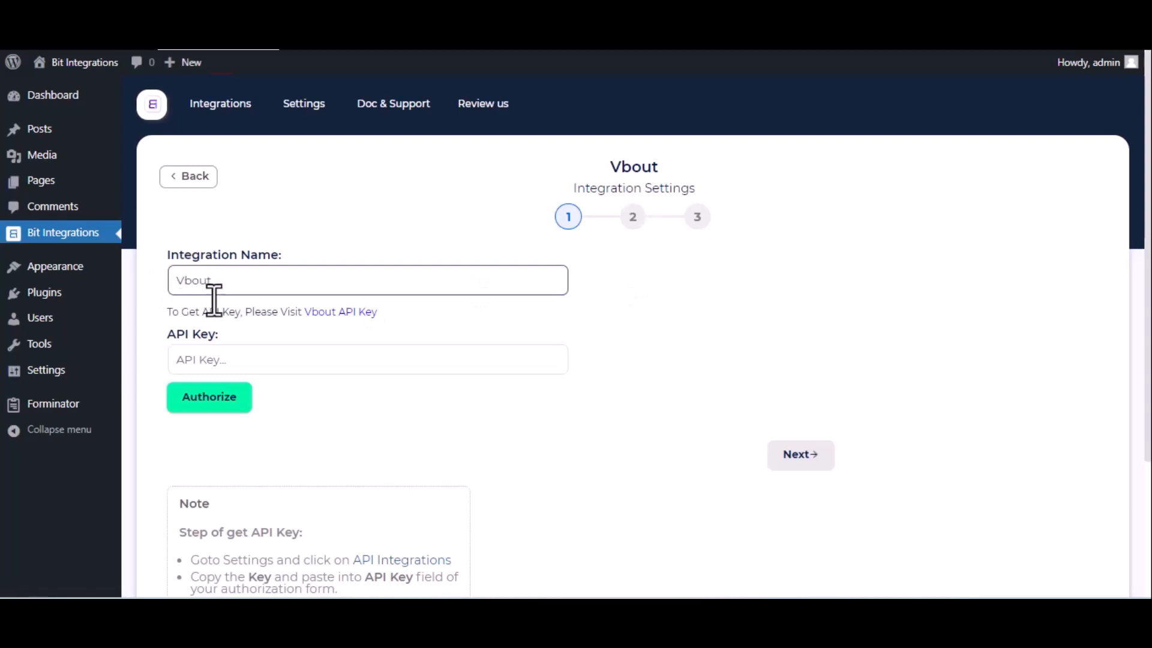
pyautogui.click(217, 360)
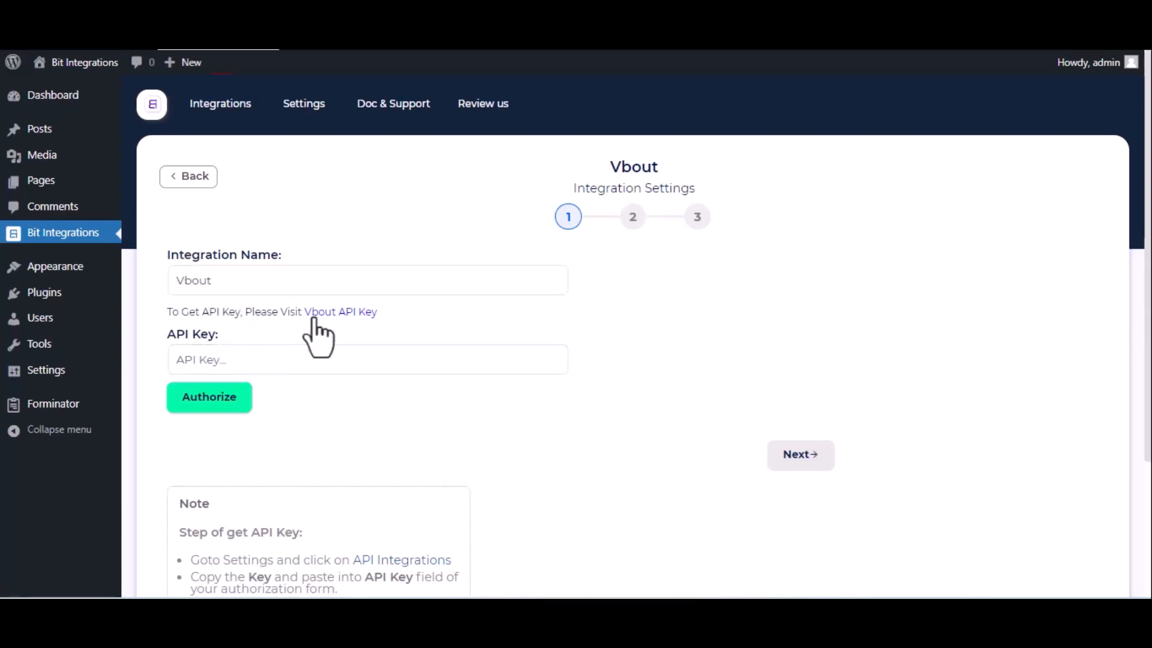
pyautogui.click(339, 318)
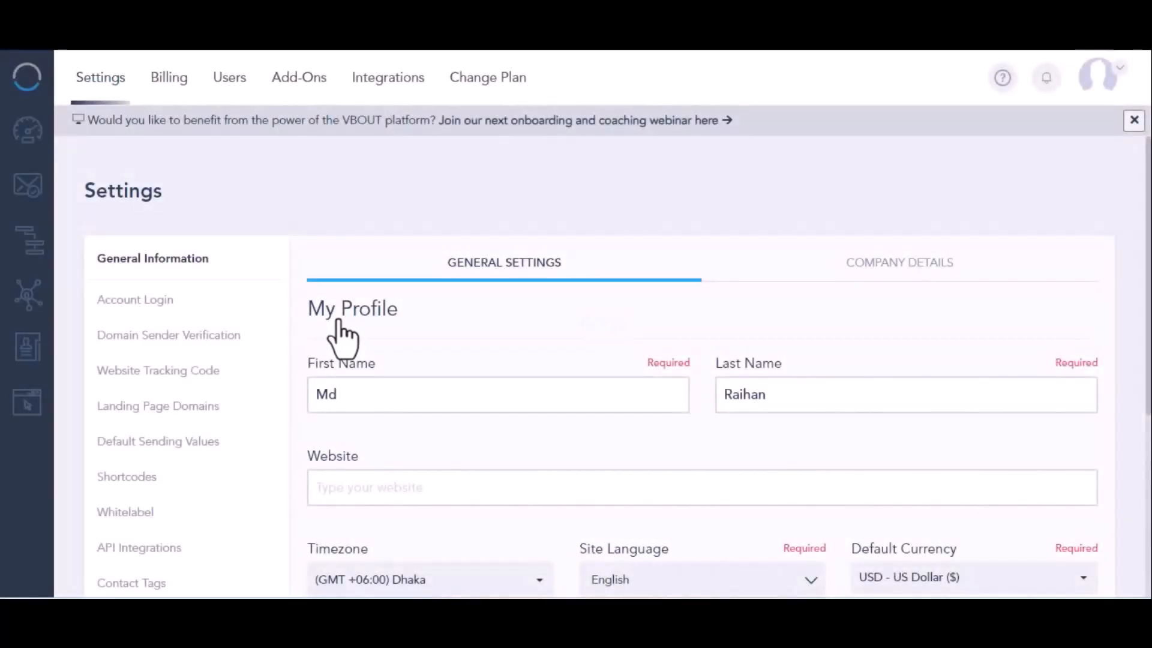
# - Reveal and select the API user key on Vbout's API Integrations page
pyautogui.click(111, 549)
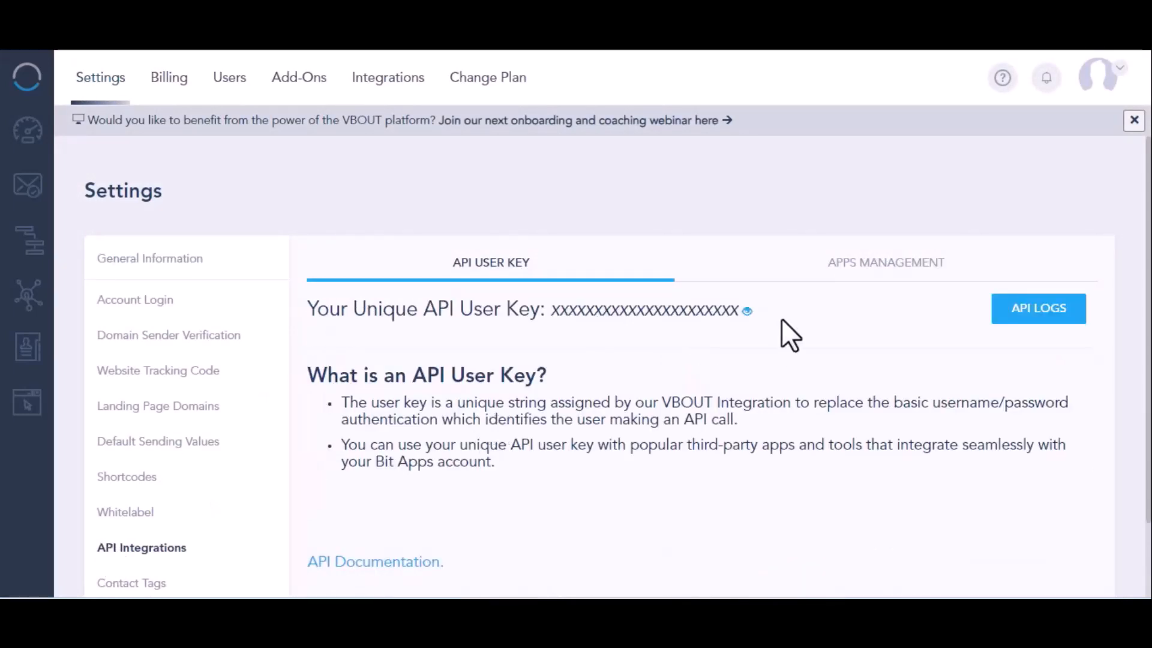
pyautogui.click(746, 311)
pyautogui.doubleClick(654, 309)
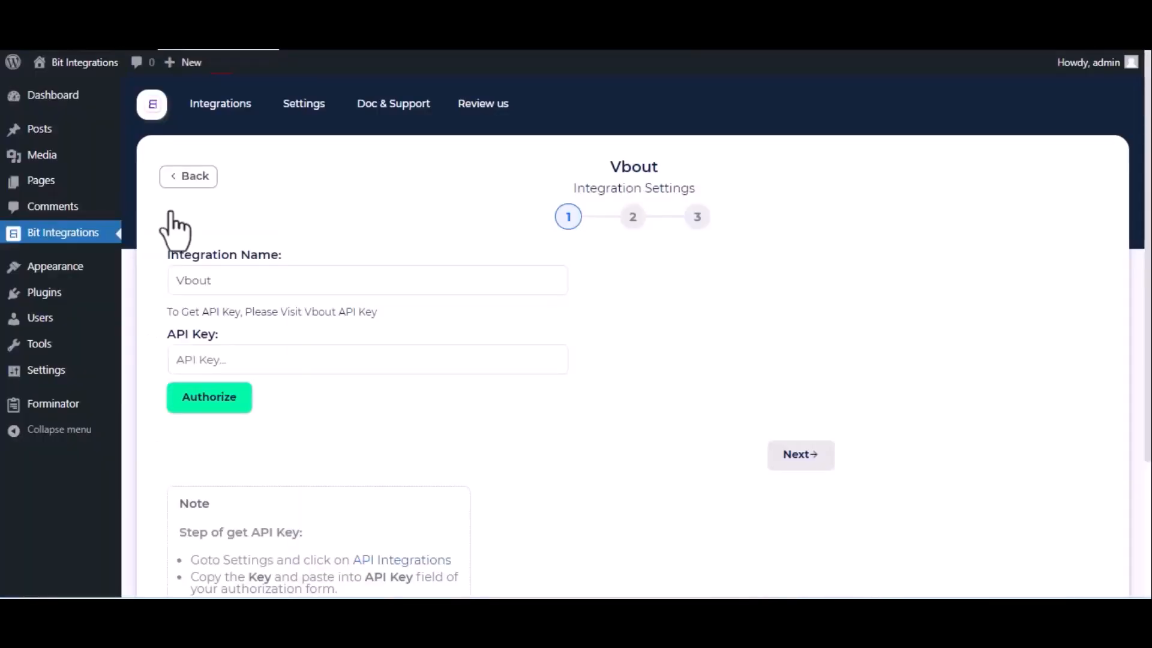
# - Paste the API key, authorize the Vbout connection, and proceed to step 2
pyautogui.click(215, 362)
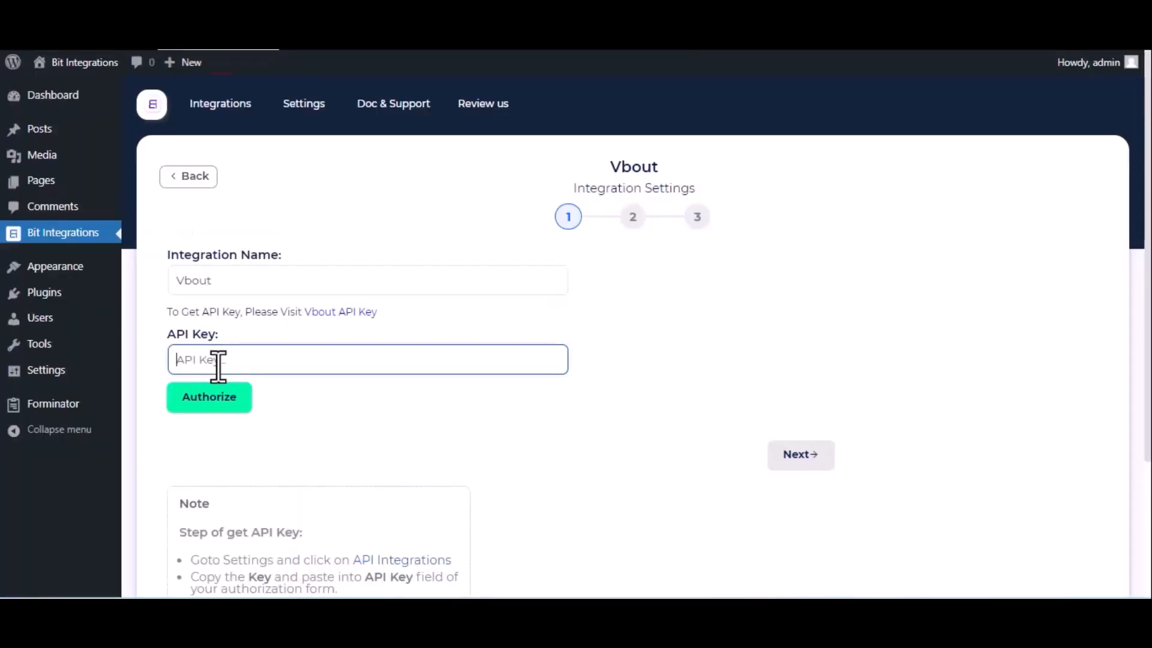
pyautogui.hotkey('ctrl', 'v')
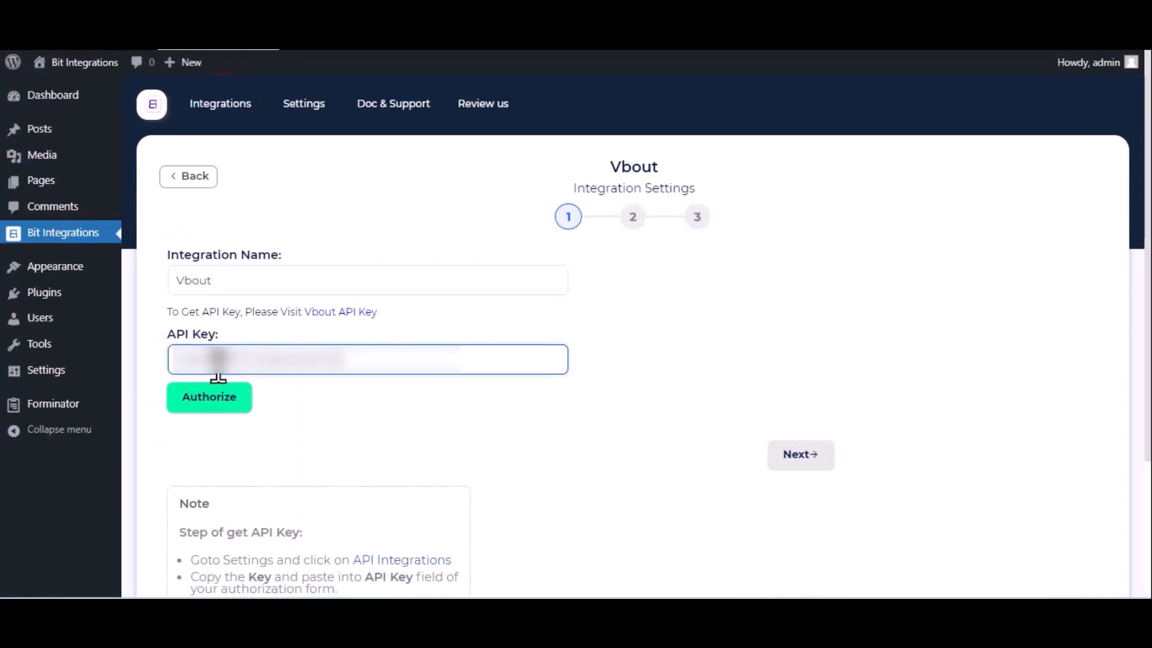
pyautogui.click(204, 396)
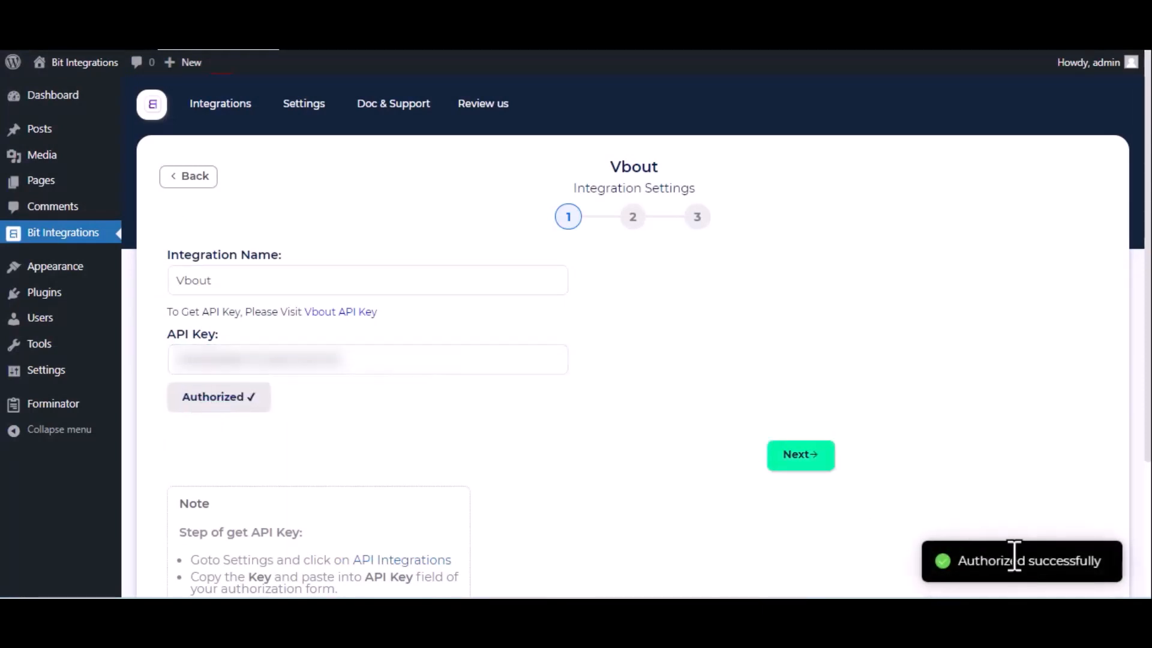
pyautogui.click(806, 459)
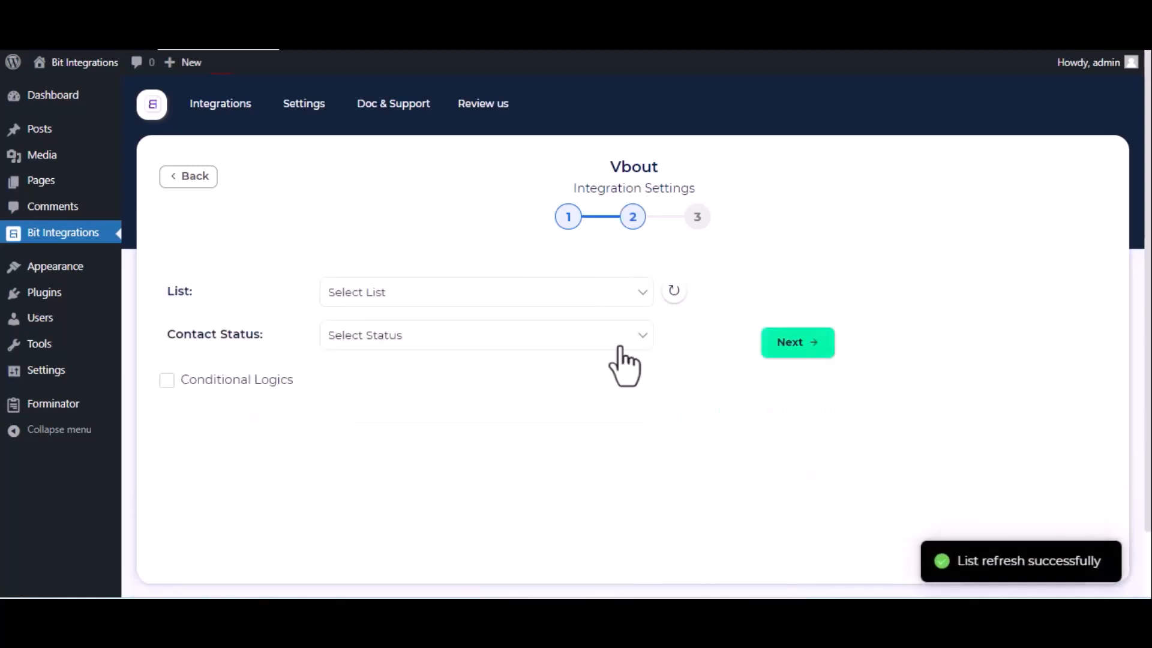
# - Target Sample List with Active status and map Email-1 to the Vbout email address
pyautogui.click(507, 300)
pyautogui.click(480, 332)
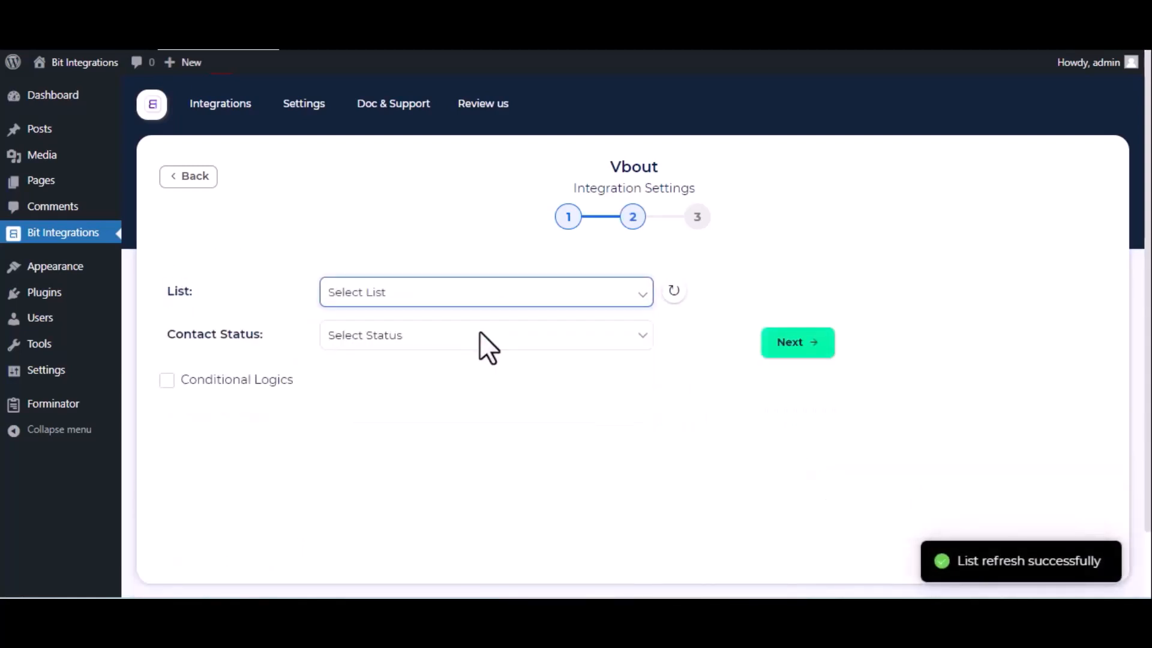
pyautogui.click(480, 334)
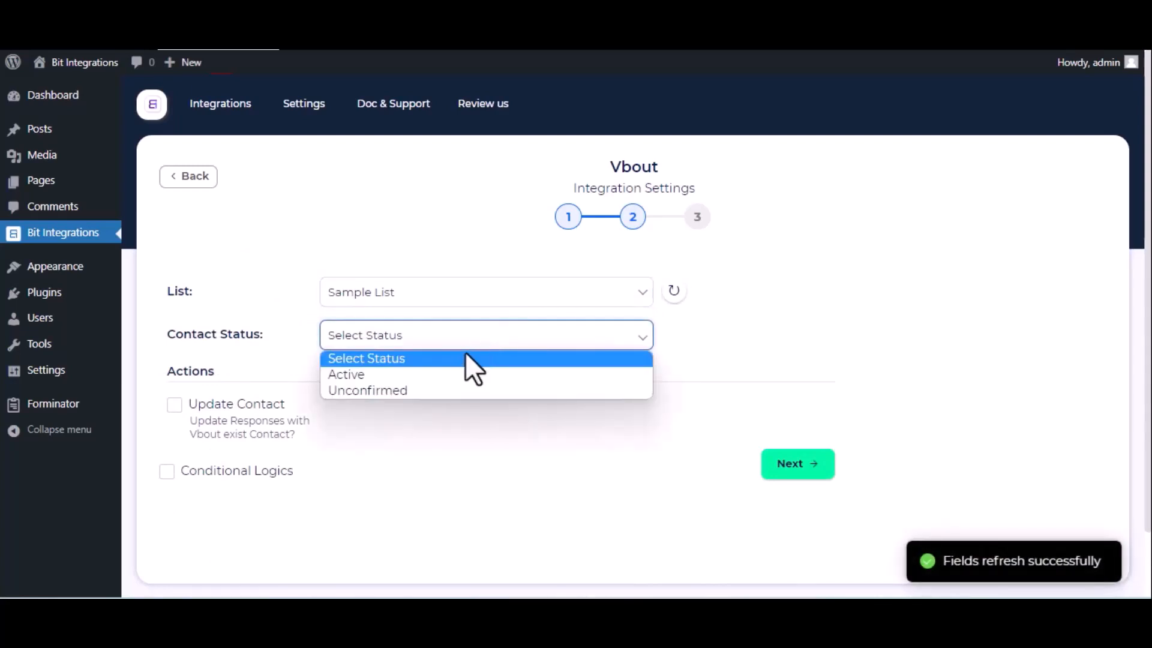
pyautogui.click(469, 375)
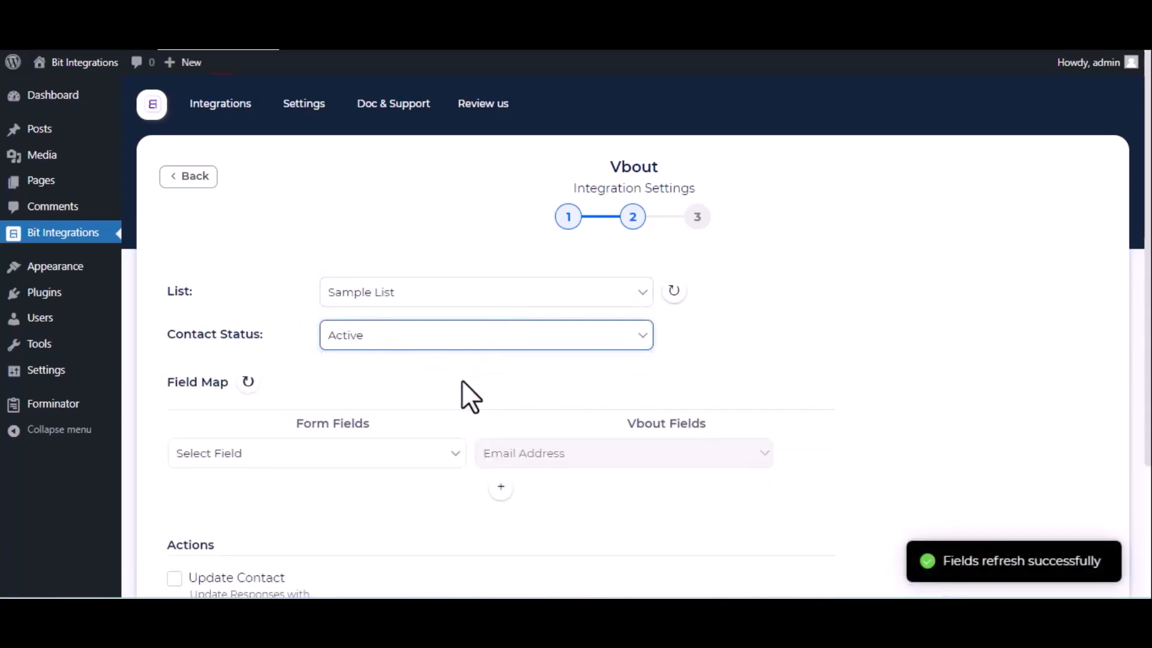
pyautogui.click(387, 451)
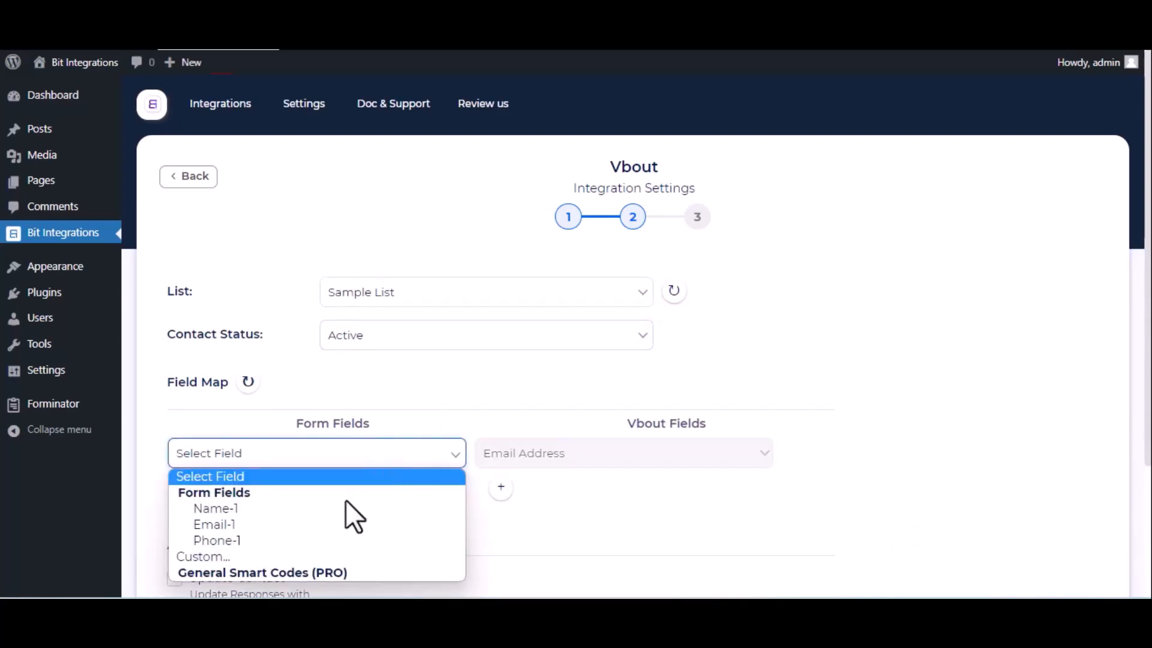
pyautogui.click(350, 524)
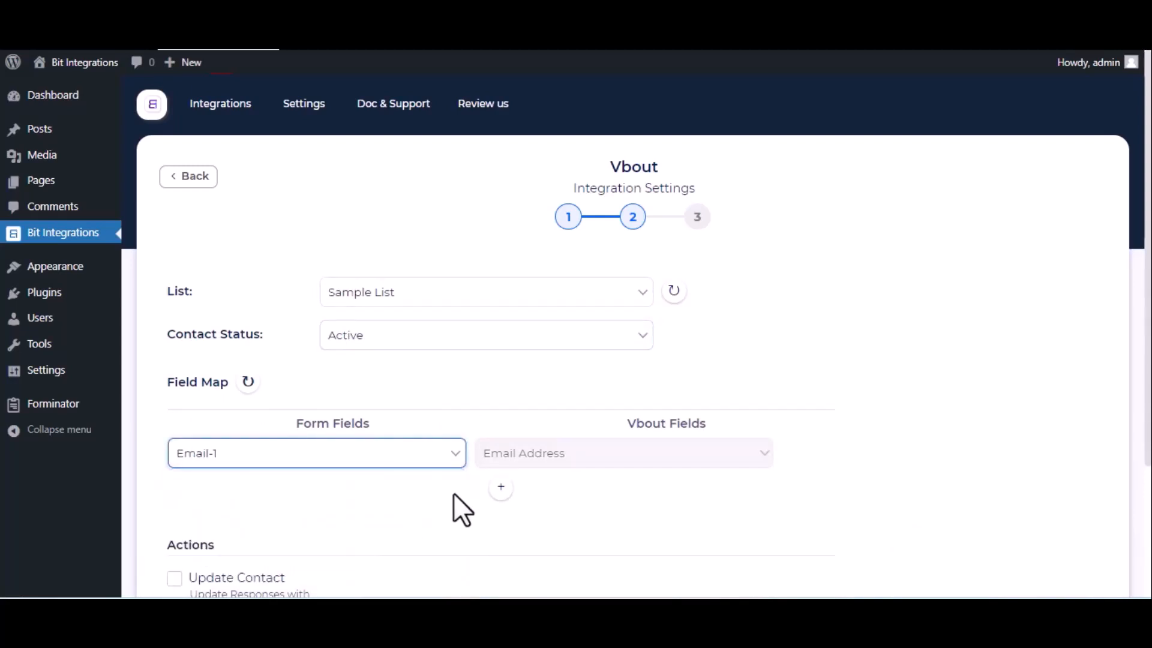
# - Add mappings of Name-1 to Full Name and Phone-1 to Cell Phone
pyautogui.click(500, 487)
pyautogui.click(416, 489)
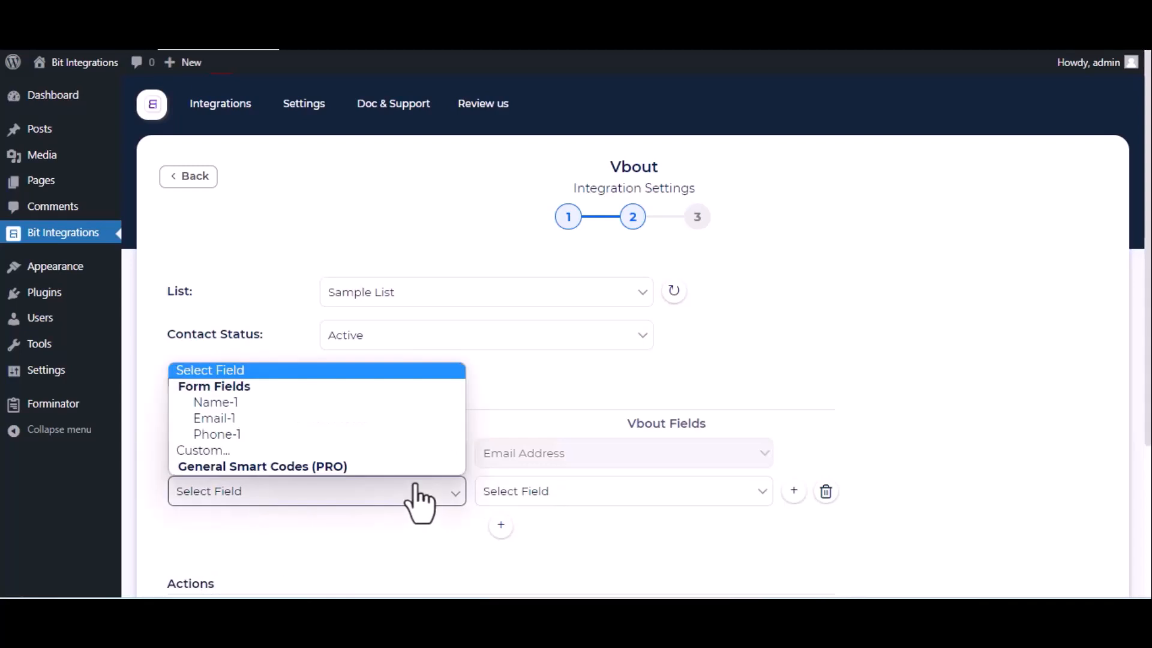
pyautogui.click(333, 403)
pyautogui.click(521, 487)
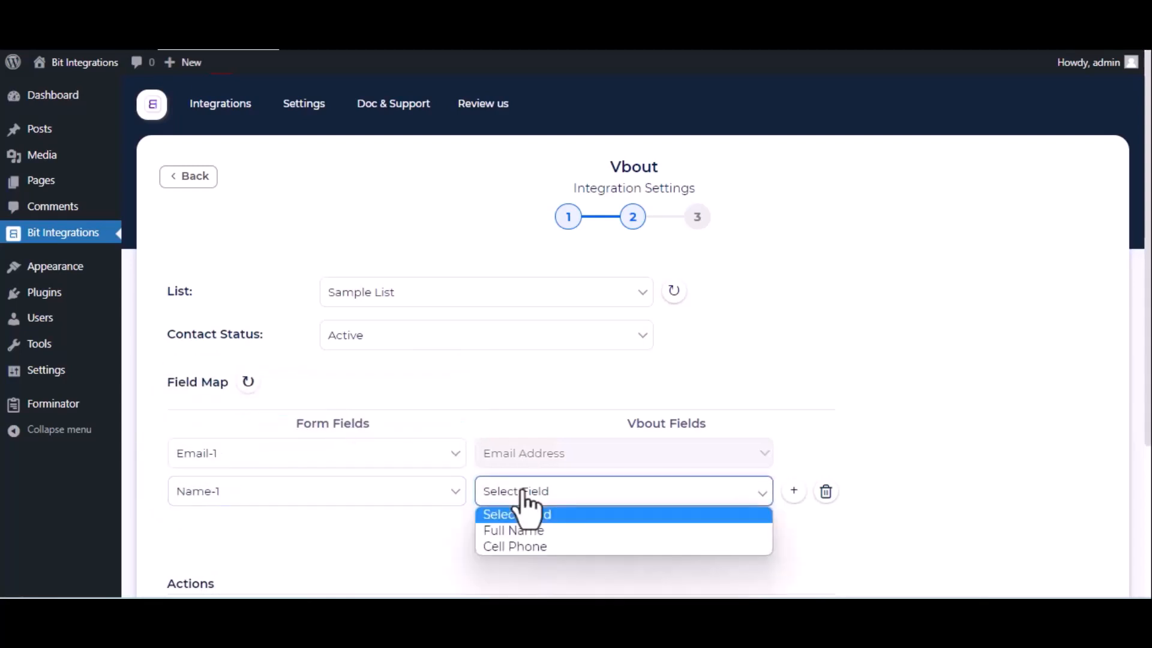
pyautogui.click(504, 530)
pyautogui.click(501, 525)
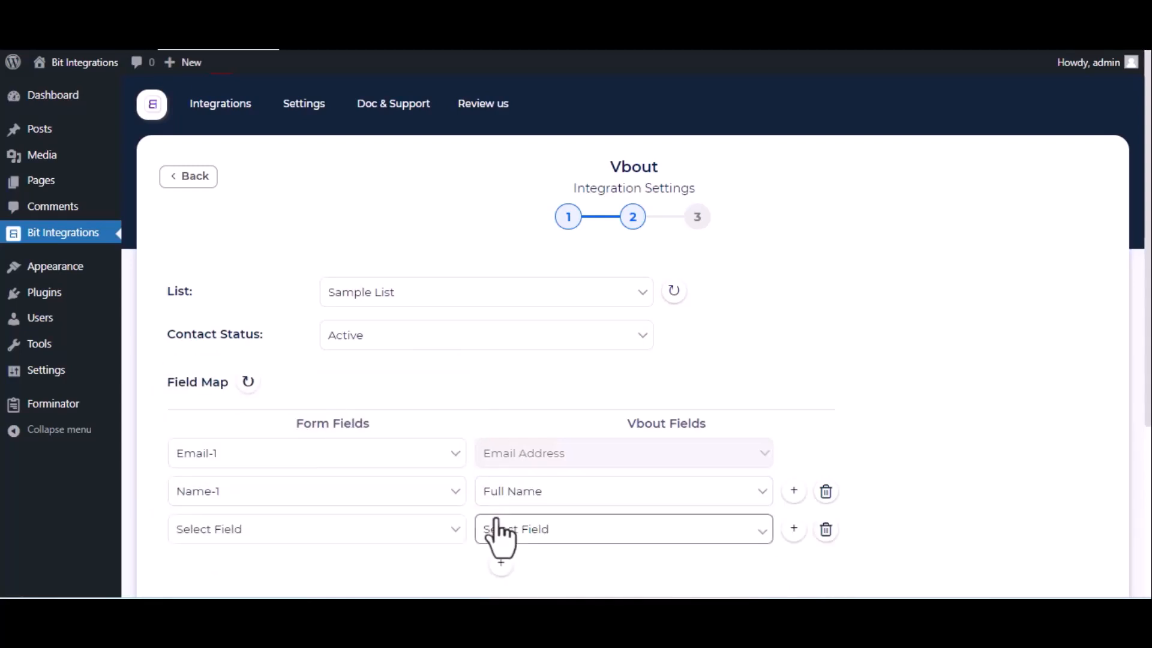
pyautogui.click(413, 524)
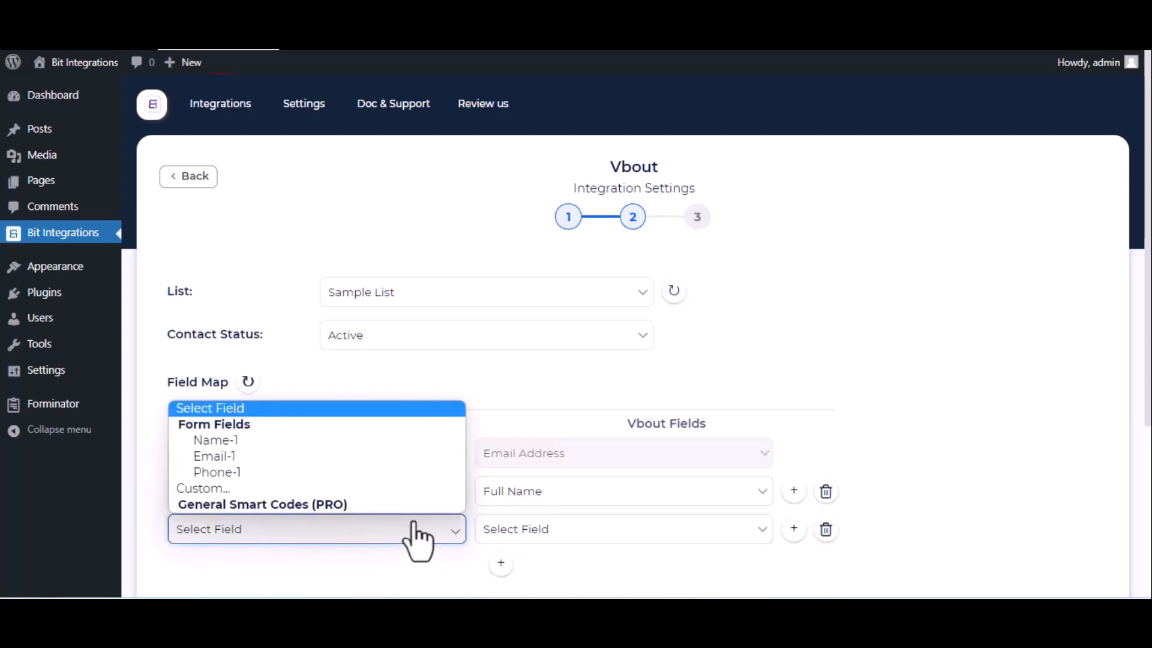
pyautogui.click(327, 469)
pyautogui.click(582, 531)
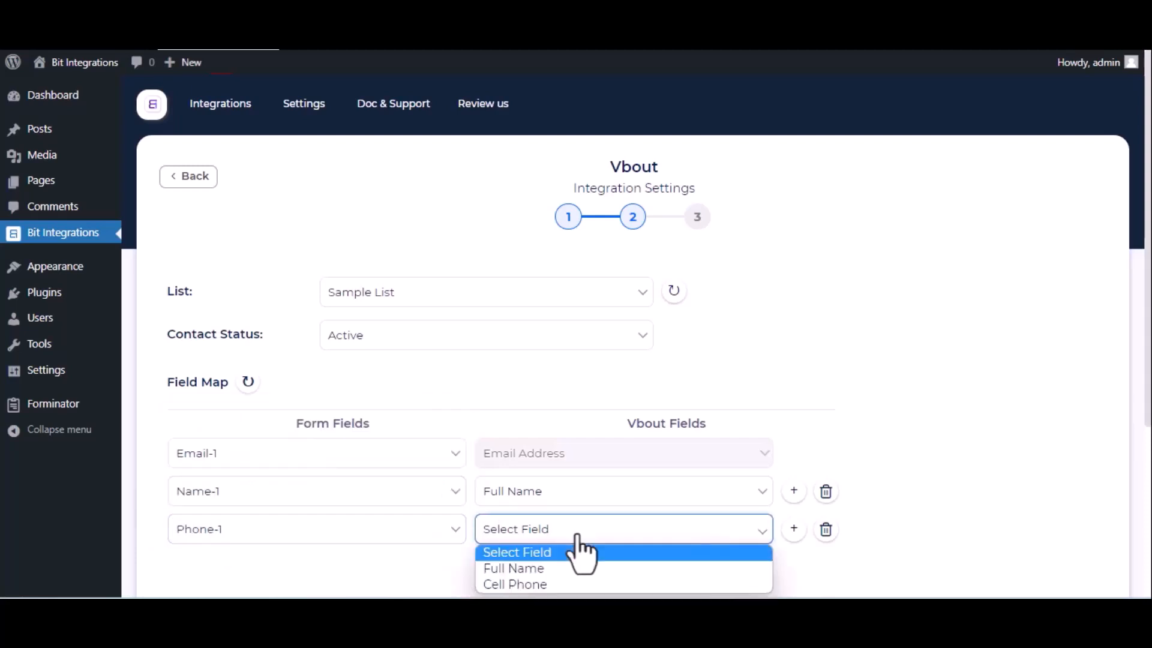
pyautogui.click(547, 582)
# - Finish and save the Vbout integration
pyautogui.scroll(-4, 552, 588)
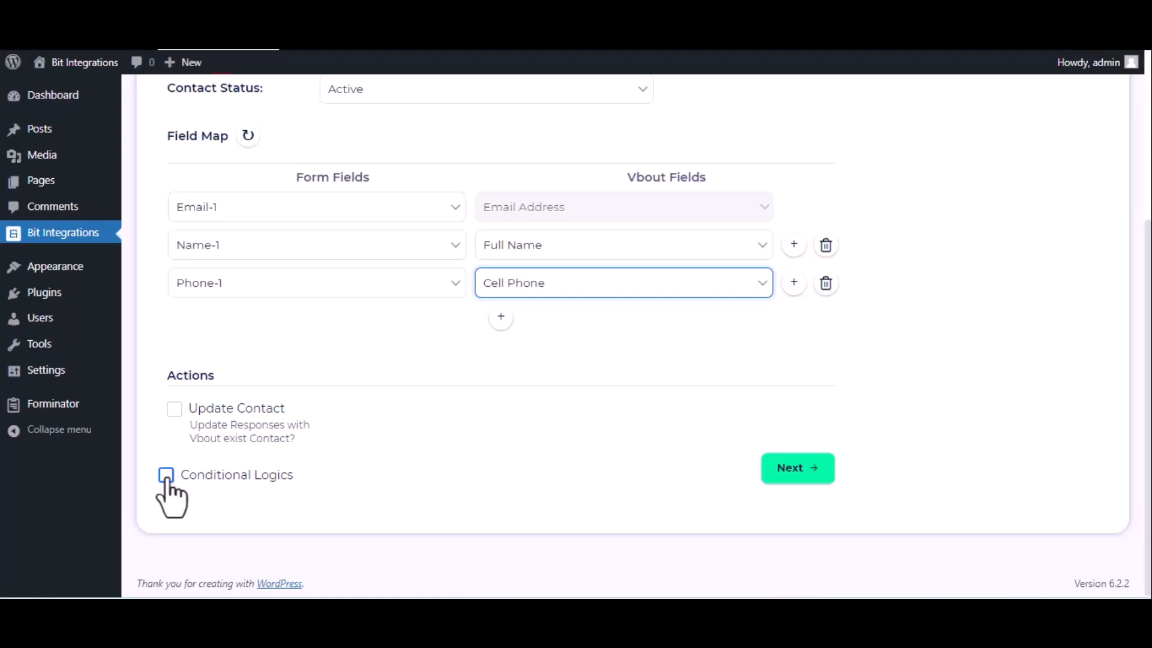
pyautogui.click(772, 469)
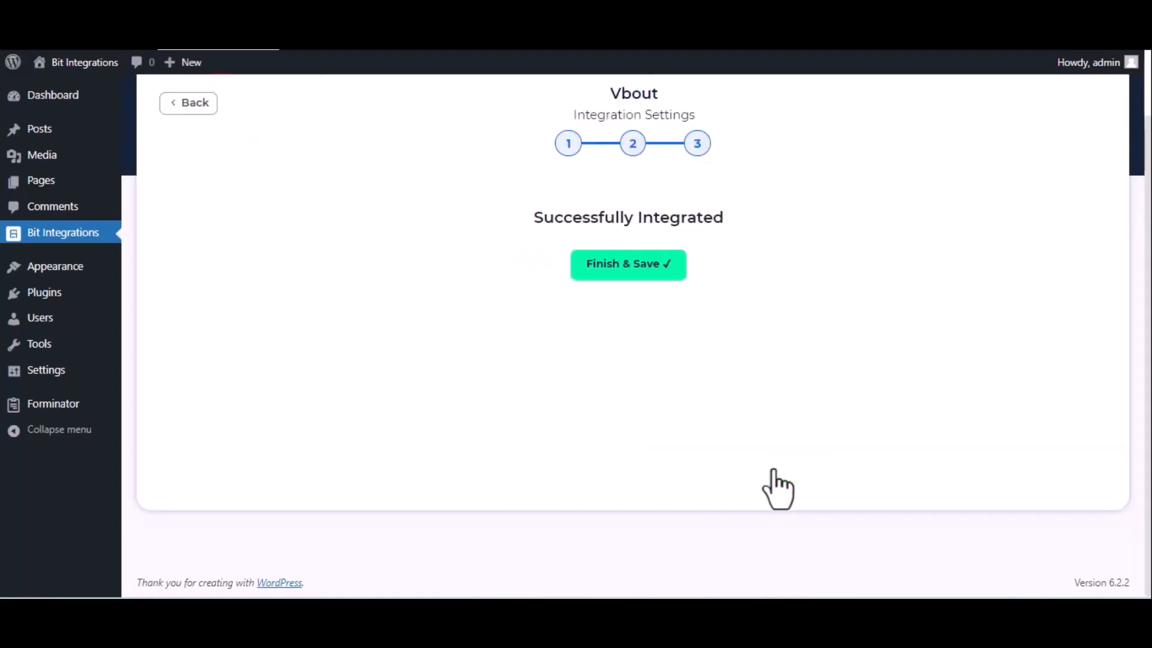
pyautogui.click(659, 269)
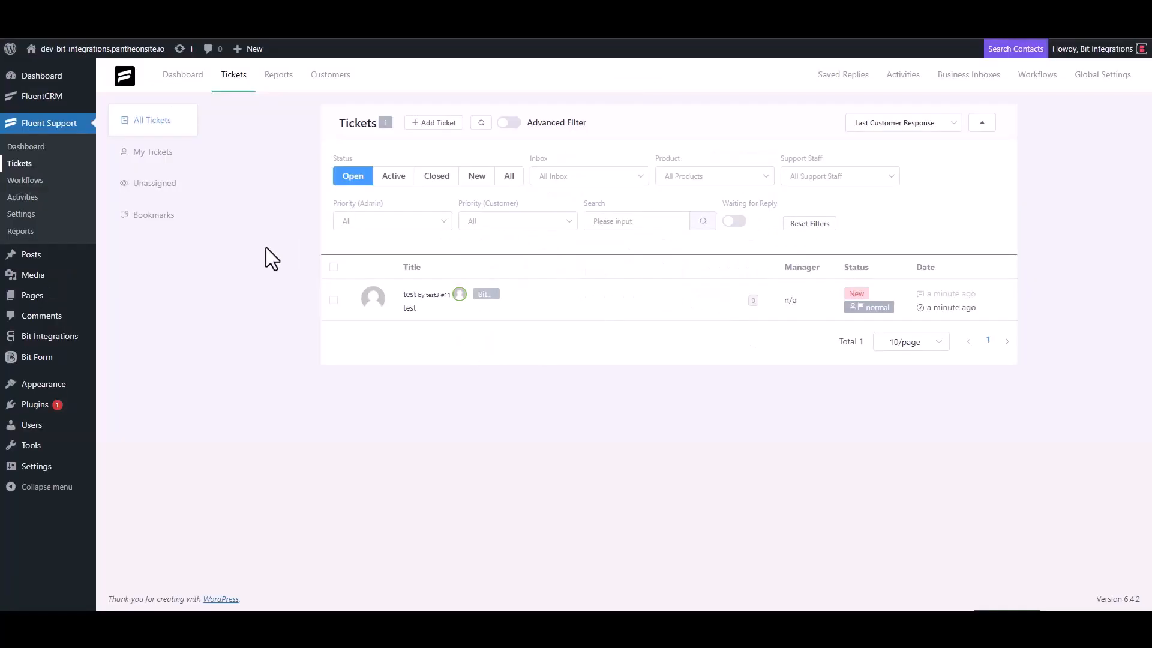
# - Start a new ticket and search for a contact by the support e-mail address
pyautogui.click(432, 124)
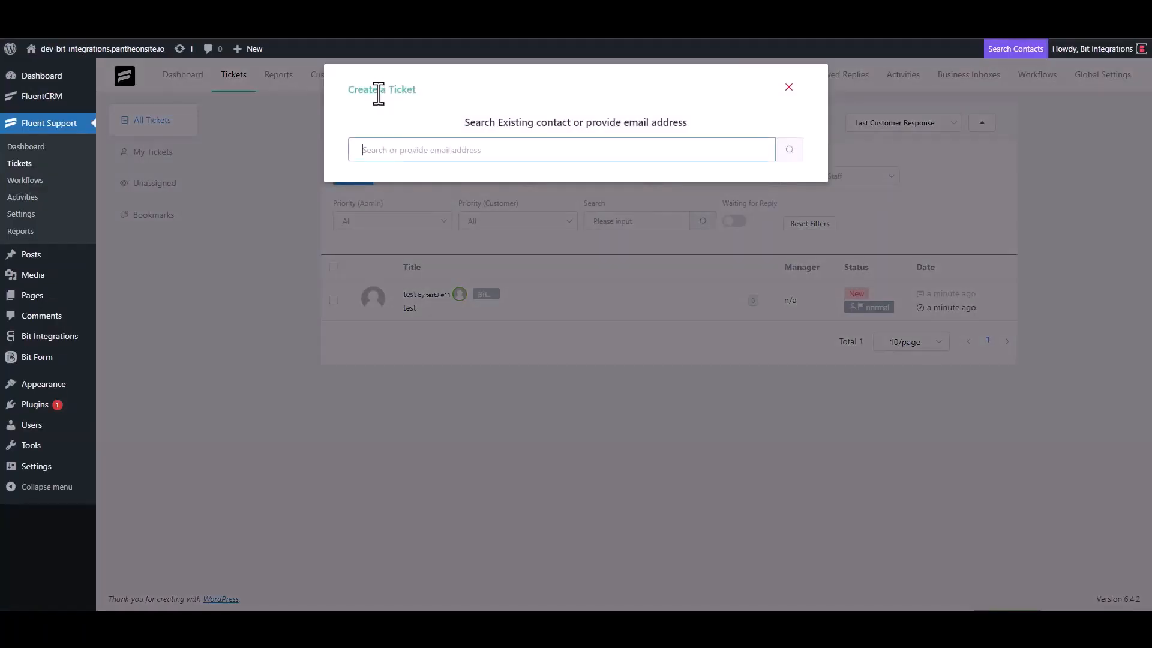
pyautogui.tripleClick(422, 150)
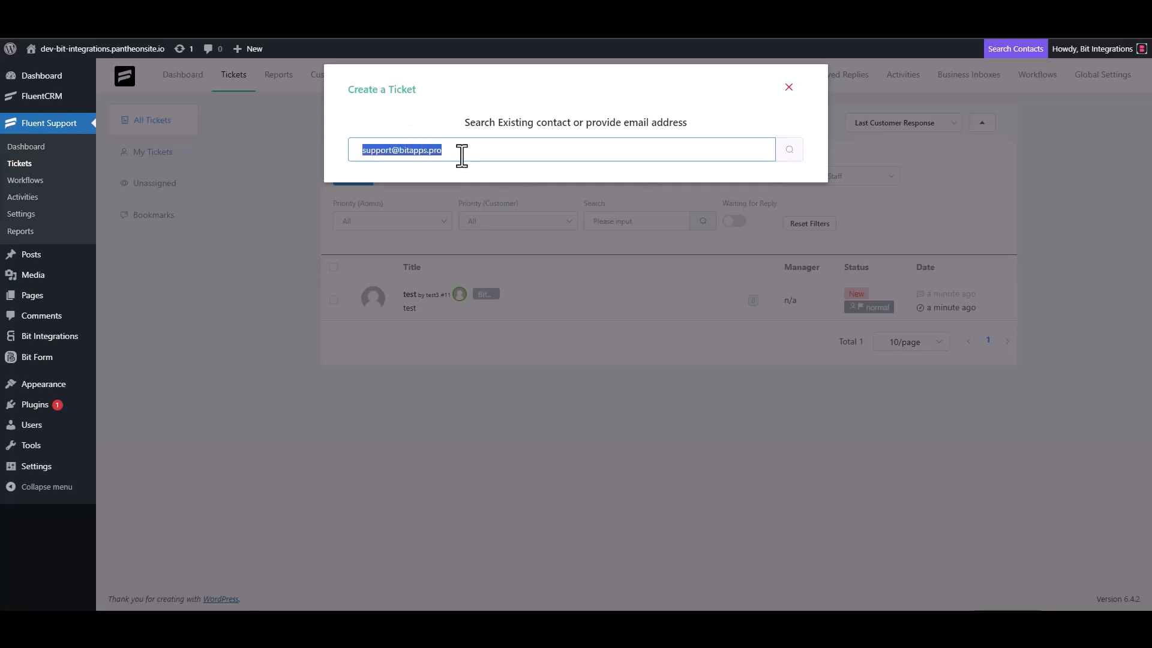
pyautogui.click(483, 153)
pyautogui.click(787, 150)
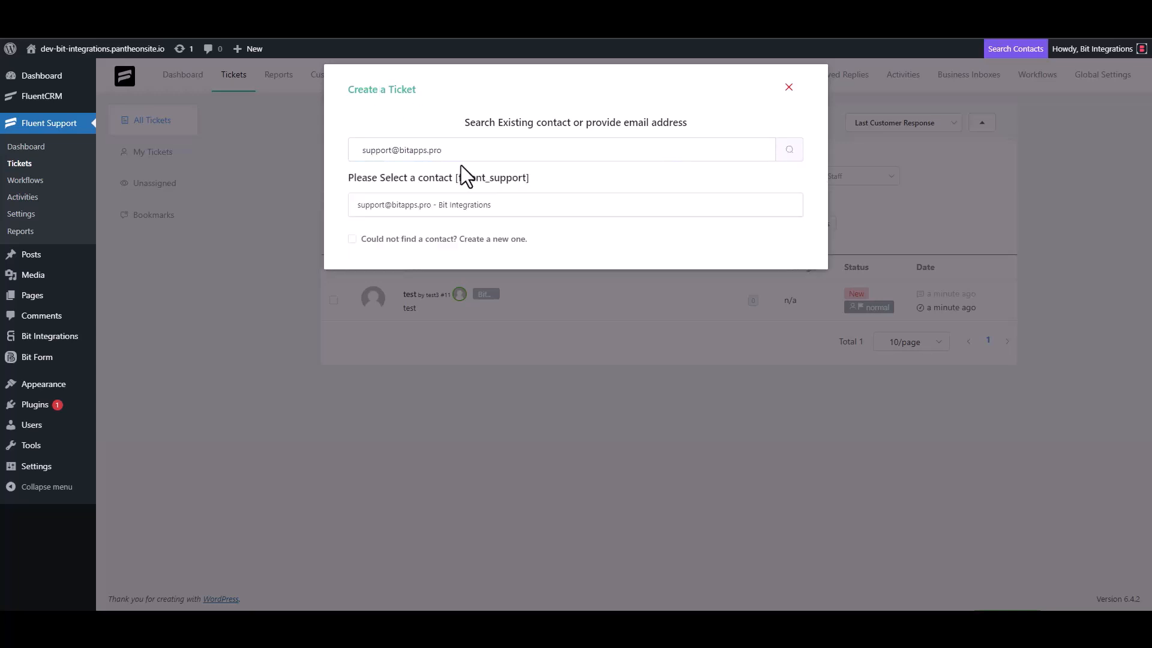
# - Create a new contact with a first name and e-mail, then continue to ticket details
pyautogui.click(363, 238)
pyautogui.click(384, 236)
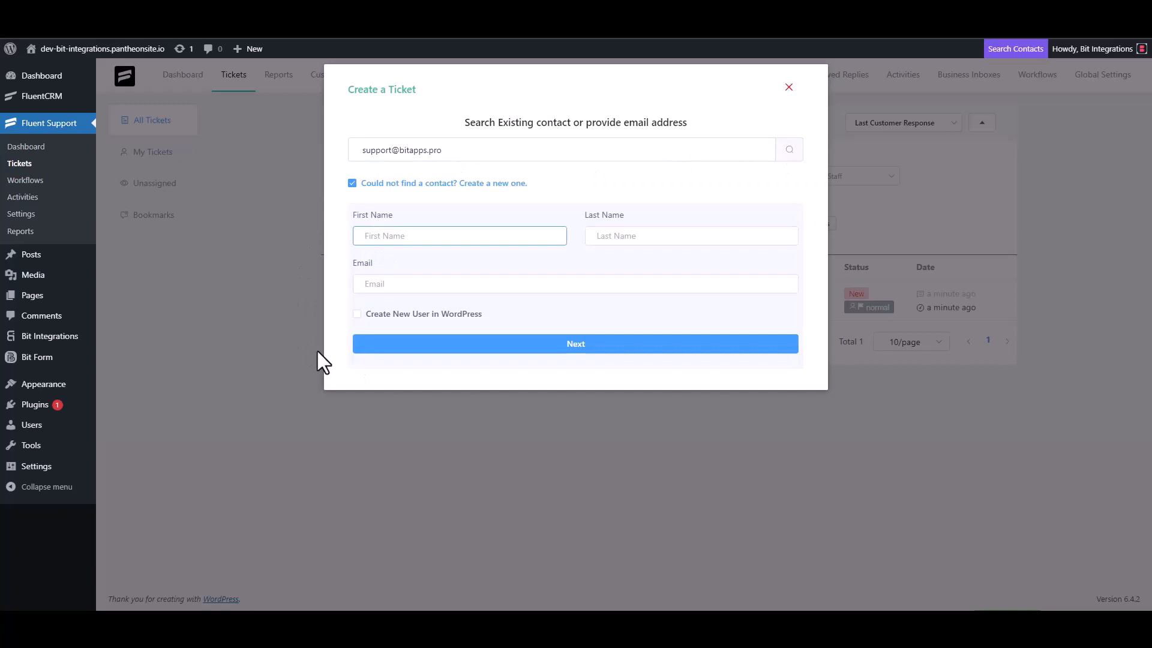
pyautogui.write('Bit Integrations')
pyautogui.click(401, 287)
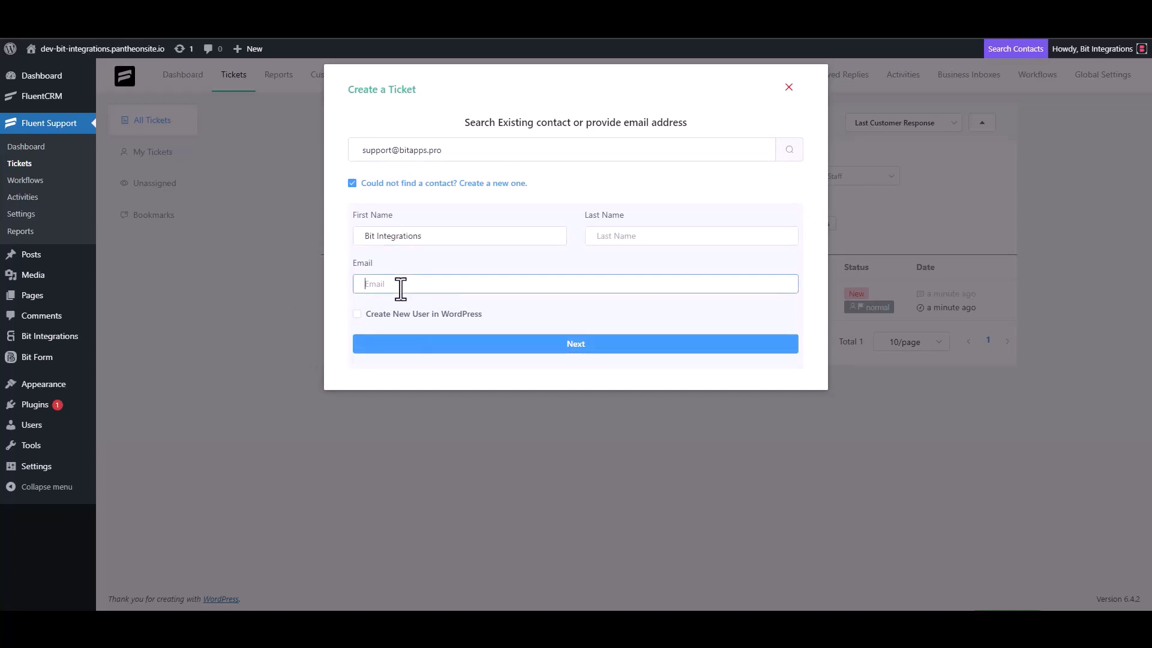
pyautogui.click(578, 344)
pyautogui.click(415, 217)
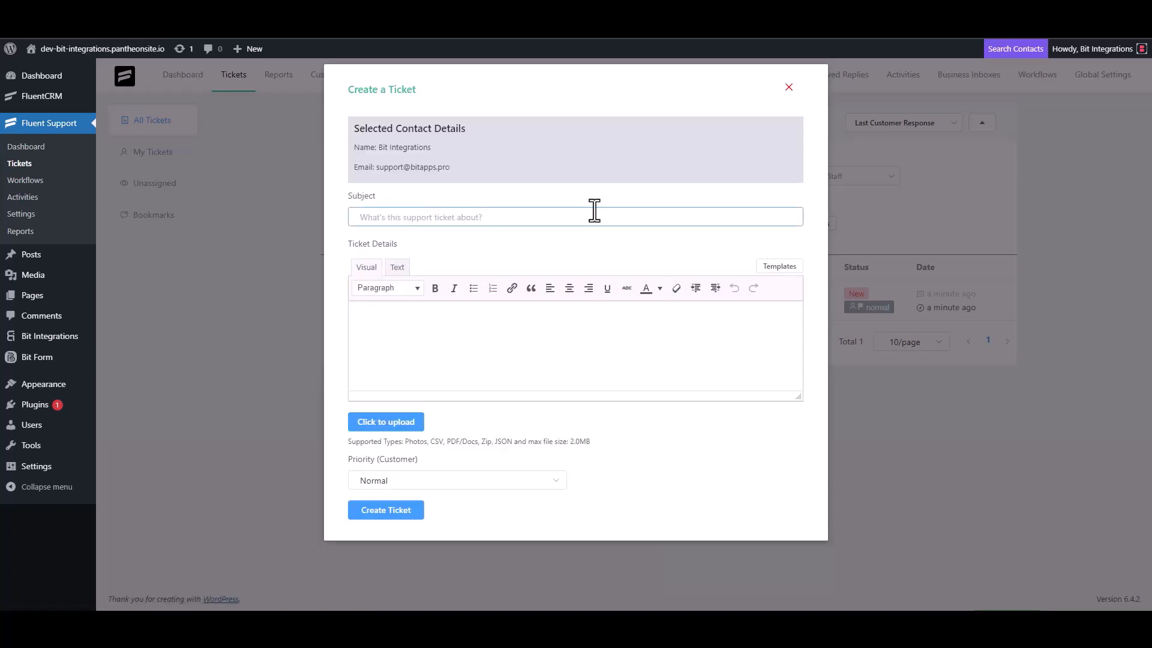
# - Clear the trial 'test' entries and enter 'Bit Integrations' as the ticket subject
pyautogui.write('test')
pyautogui.click(398, 339)
pyautogui.write('t')
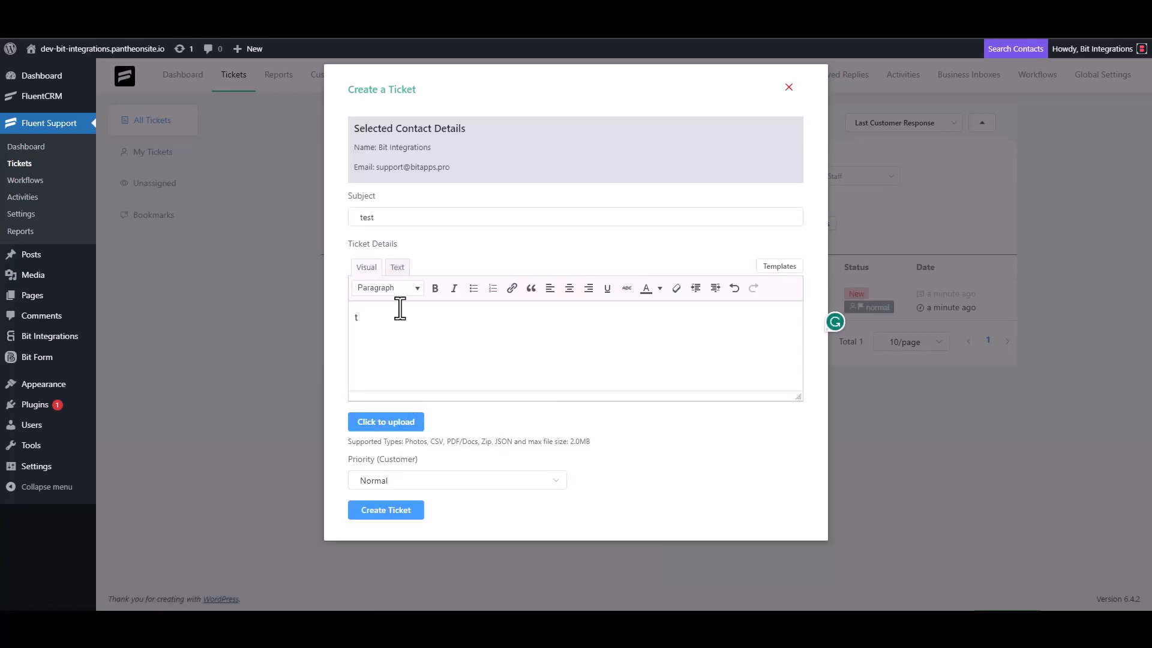
pyautogui.doubleClick(377, 217)
pyautogui.press('BackSpace')
pyautogui.click(380, 326)
pyautogui.press('BackSpace')
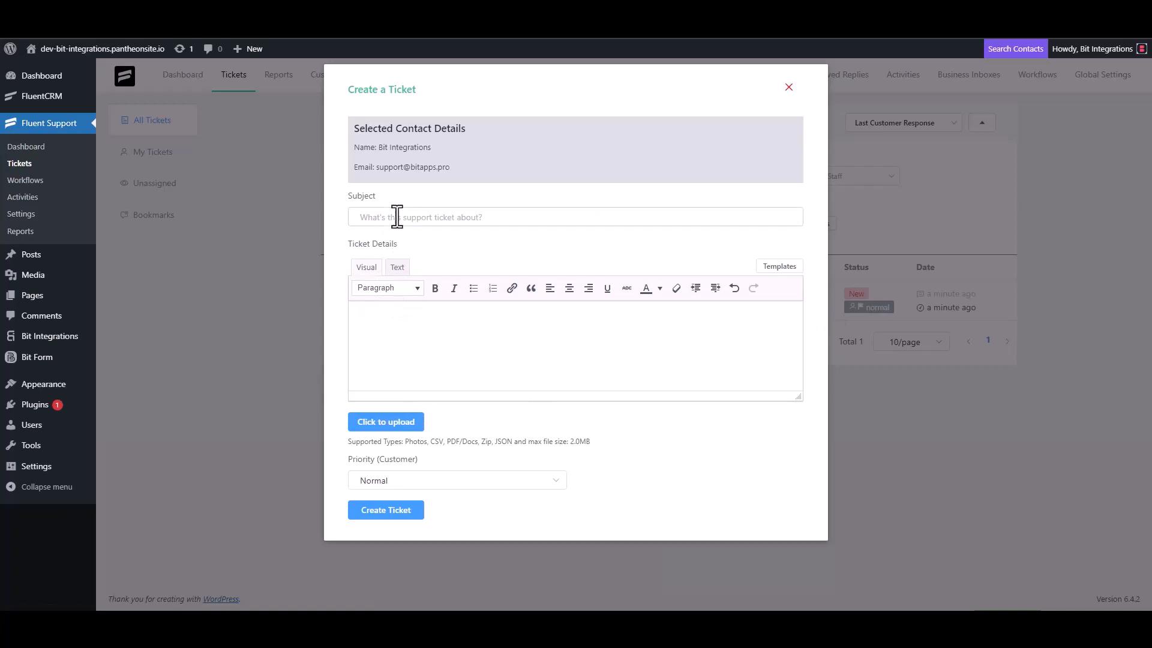
pyautogui.click(394, 216)
pyautogui.write('Bit In')
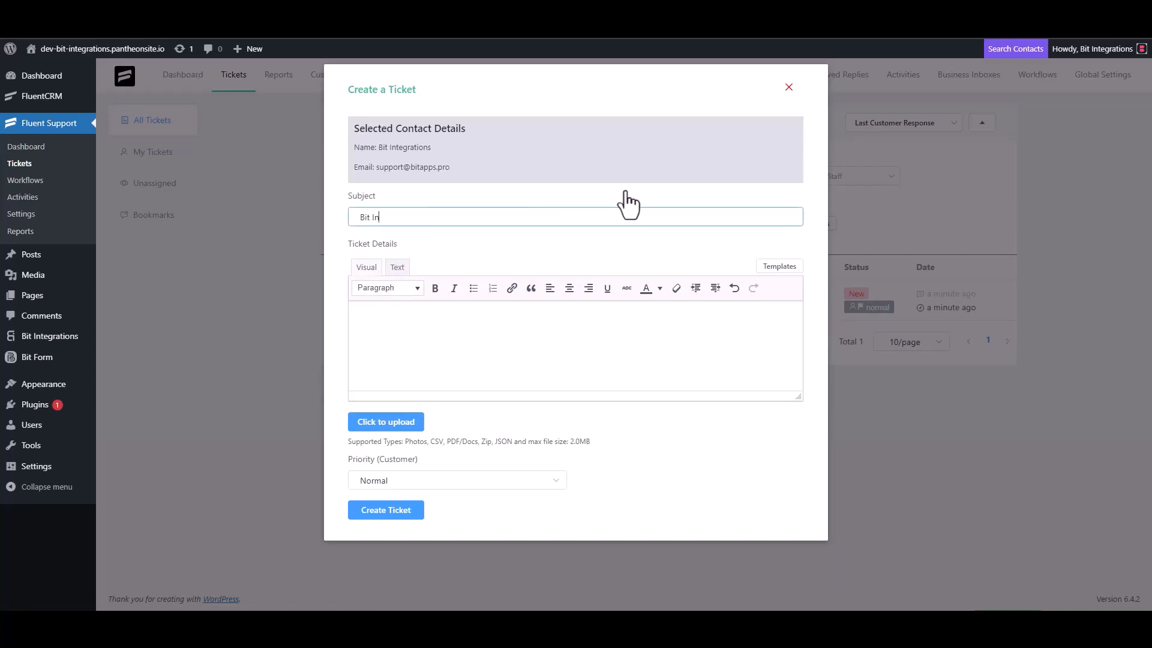
pyautogui.write('tegrations')
# - Copy 'Bit Integrations' from the subject into the ticket details and submit the ticket
pyautogui.tripleClick(436, 219)
pyautogui.hotkey('ctrl', 'c')
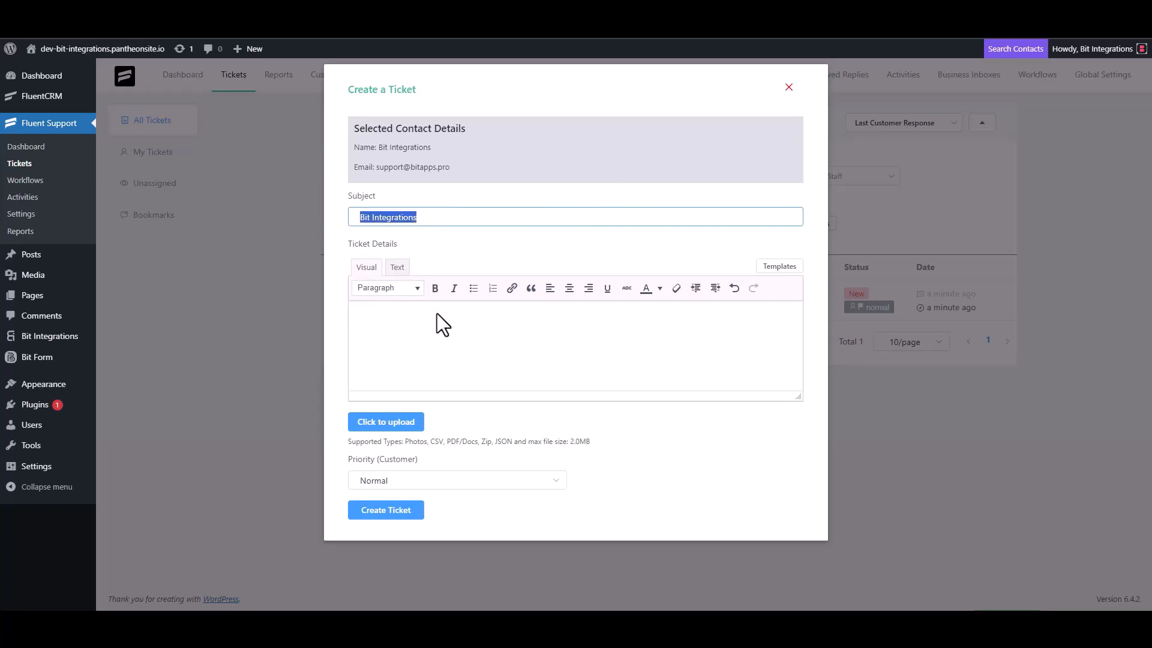
pyautogui.click(420, 318)
pyautogui.hotkey('ctrl', 'v')
pyautogui.click(401, 510)
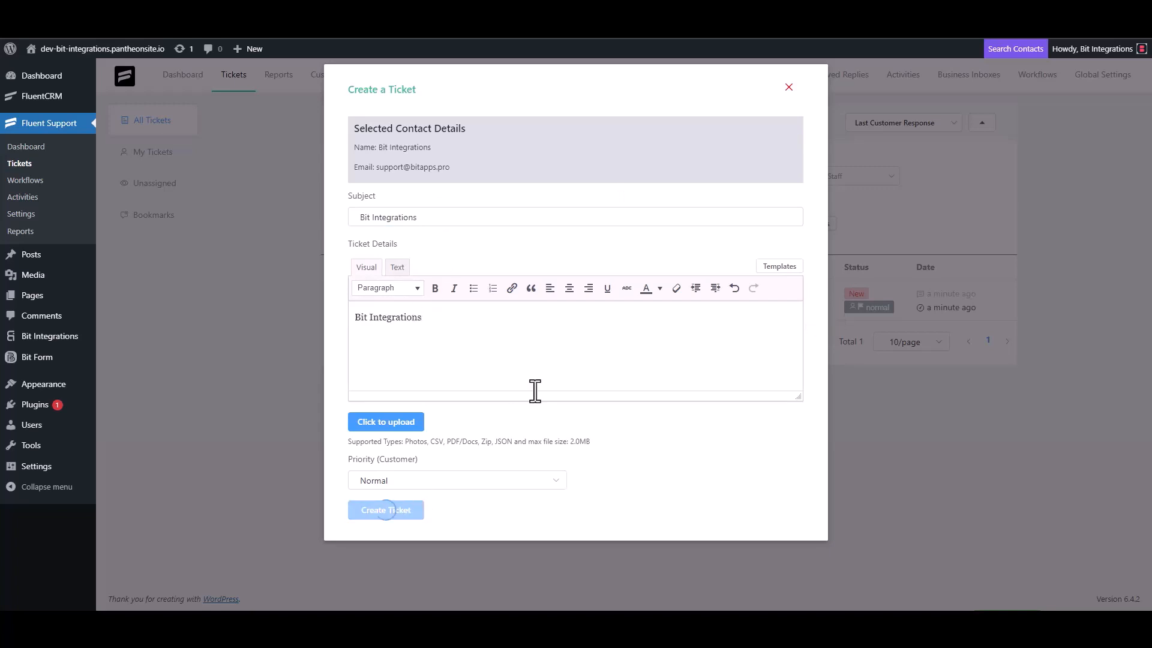